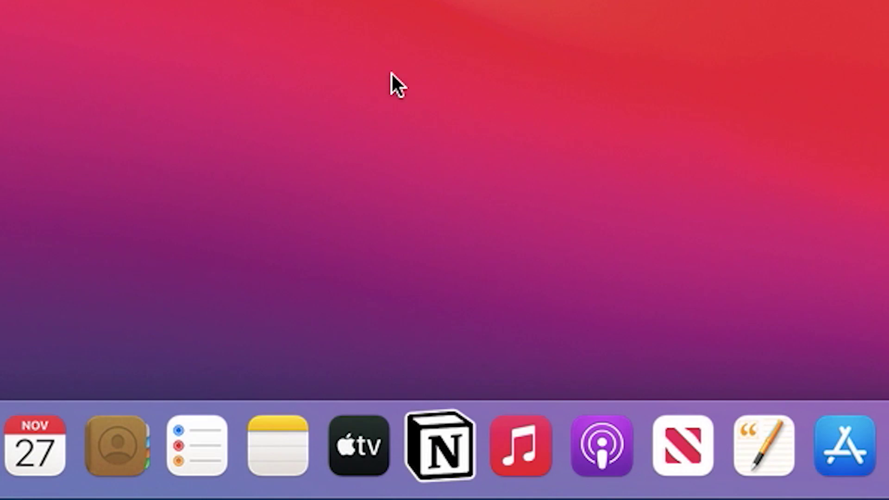
- Launch Notion and browse the Fall 2020 dashboard's course list, to-dos and weekly schedule
click(437, 412)
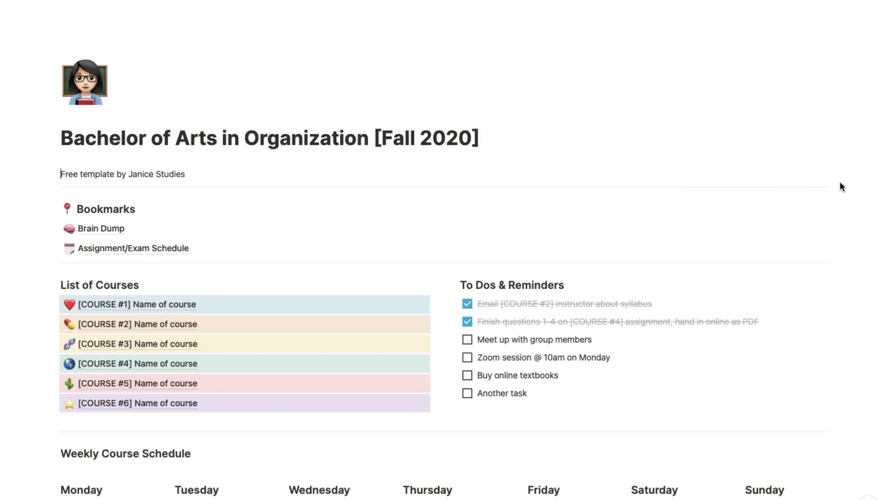
scroll(839, 183, down, 2)
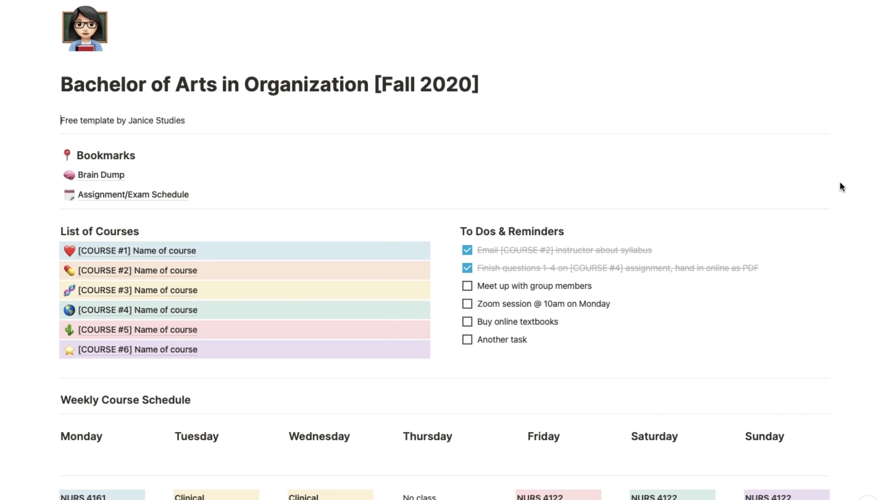
scroll(840, 181, down, 3)
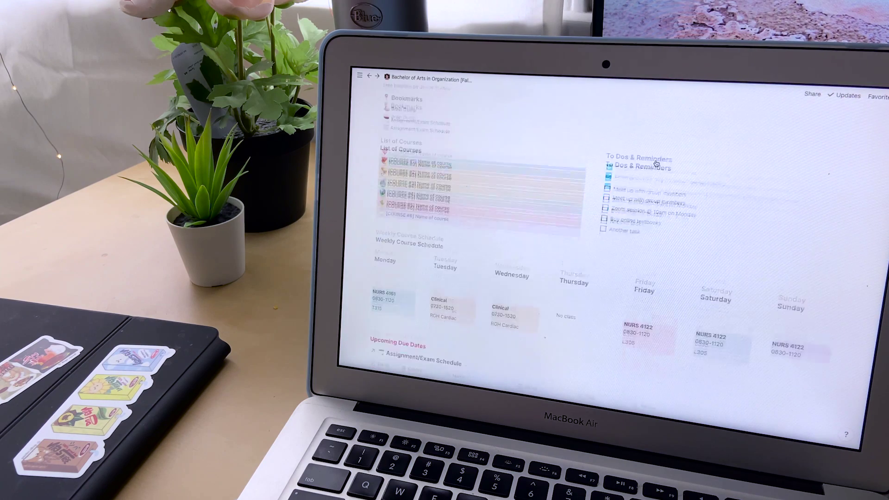
scroll(656, 163, down, 6)
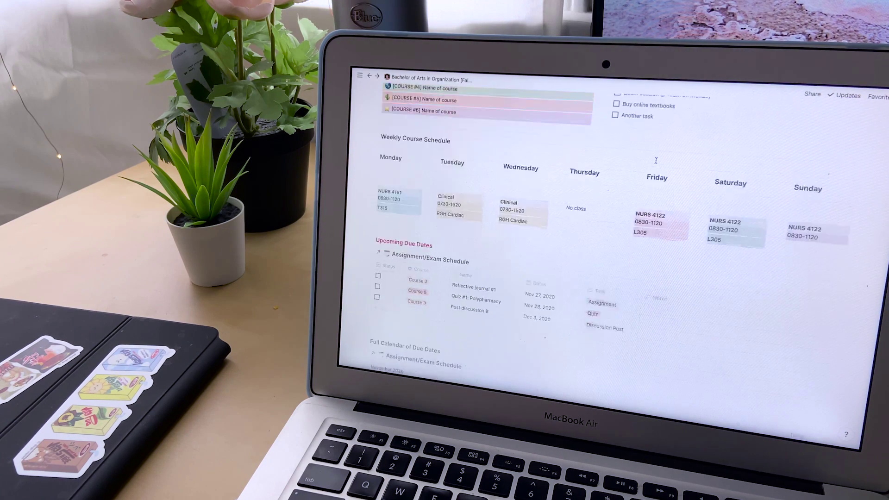
scroll(655, 162, down, 5)
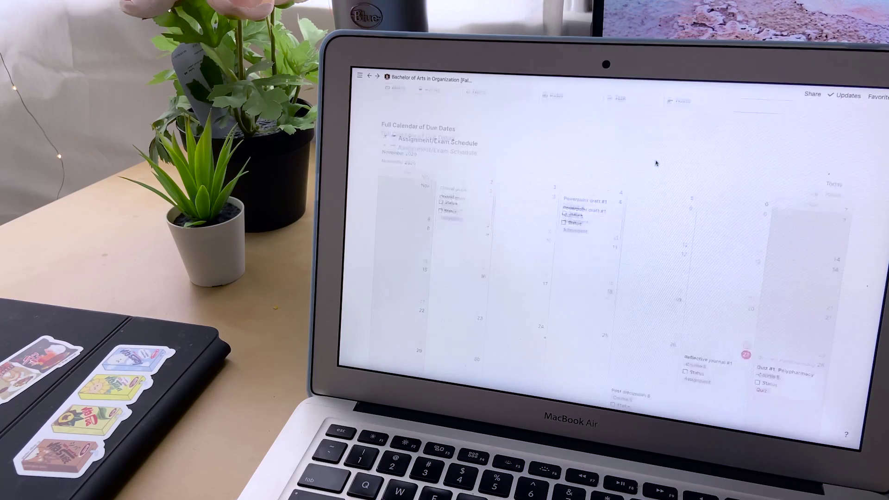
scroll(655, 160, up, 10)
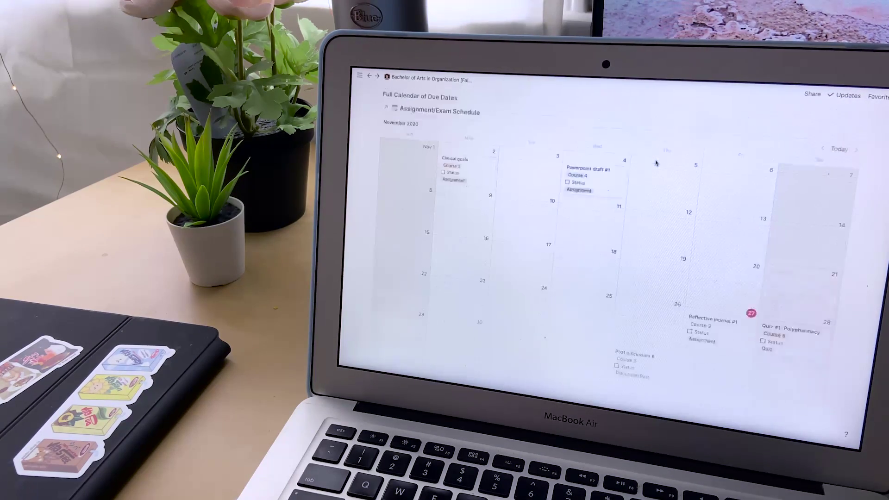
scroll(635, 312, up, 5)
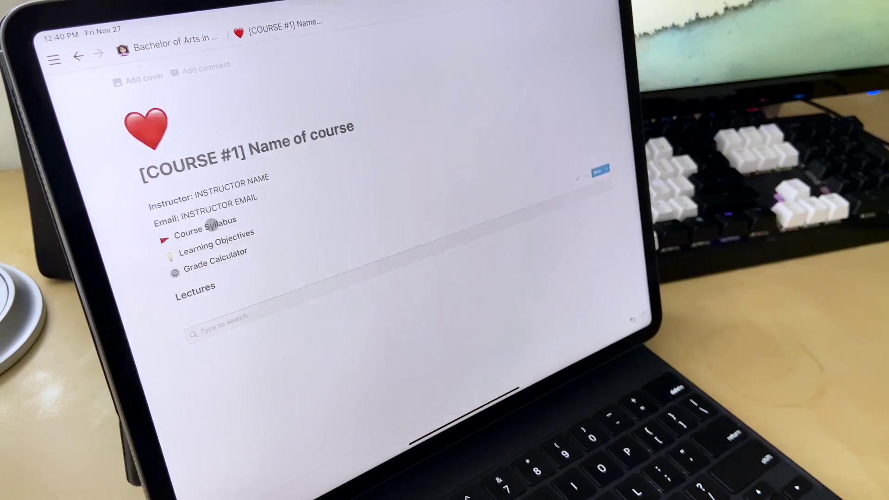
- Open the Cystic Fibrosis lecture notes page and scroll through it
scroll(212, 224, down, 2)
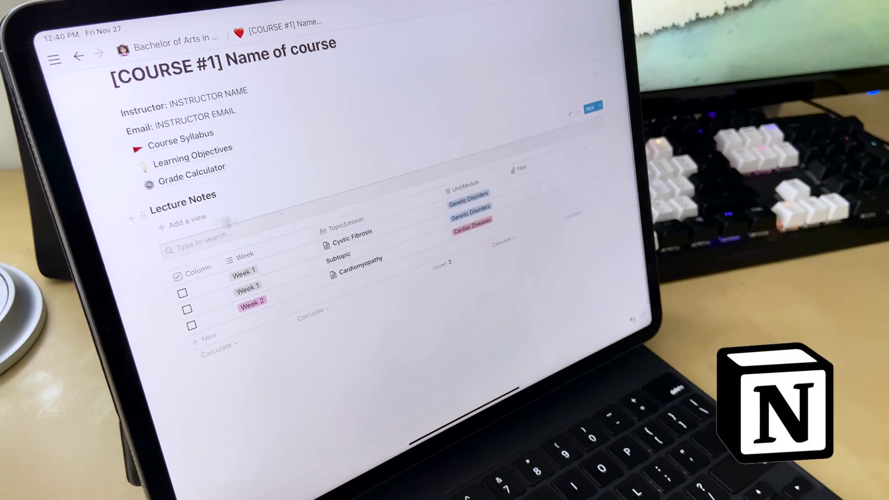
click(362, 235)
scroll(362, 235, down, 10)
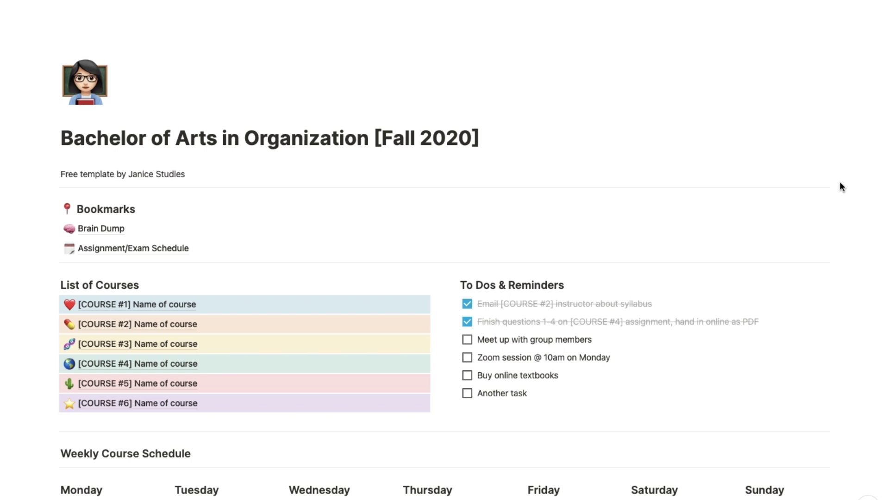
scroll(841, 183, down, 2)
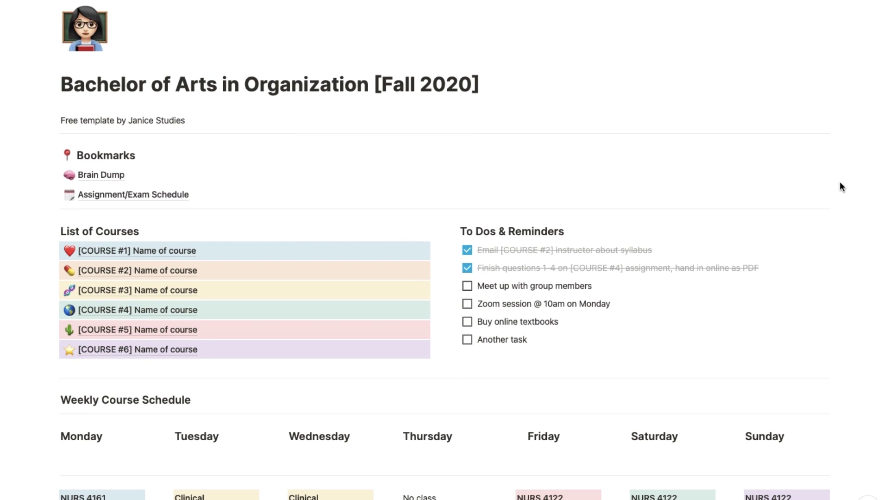
scroll(841, 187, down, 5)
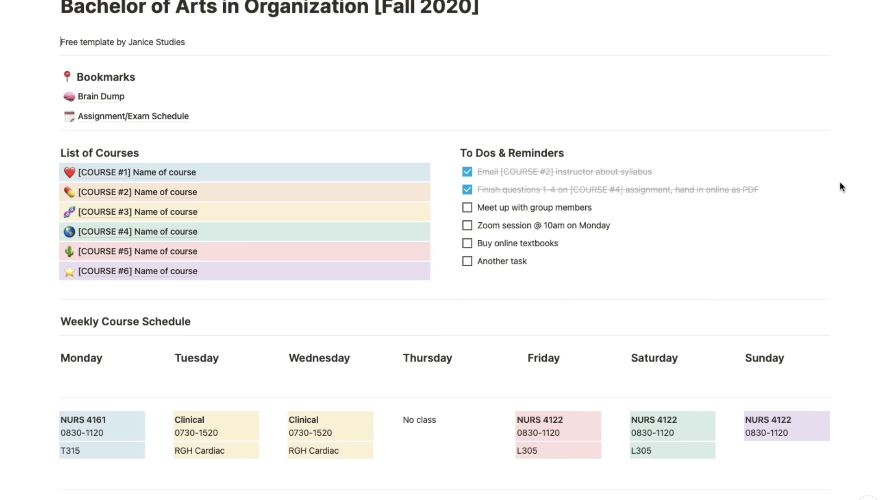
scroll(841, 186, down, 5)
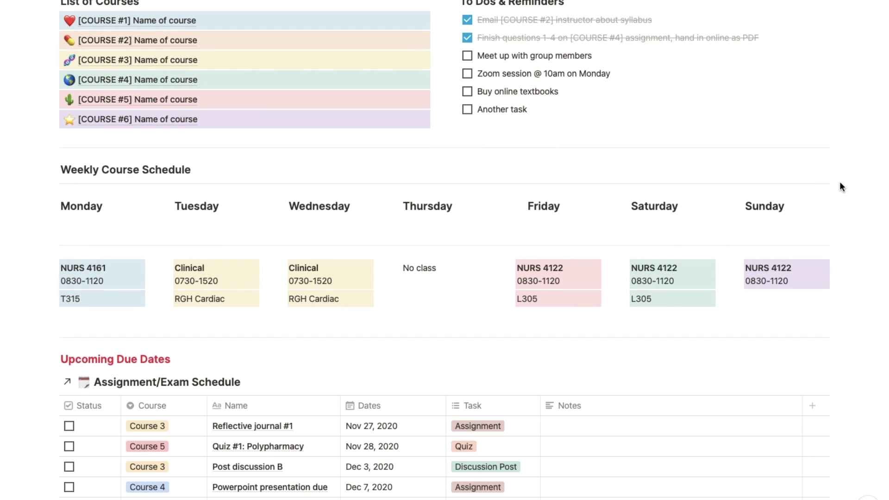
scroll(842, 186, down, 8)
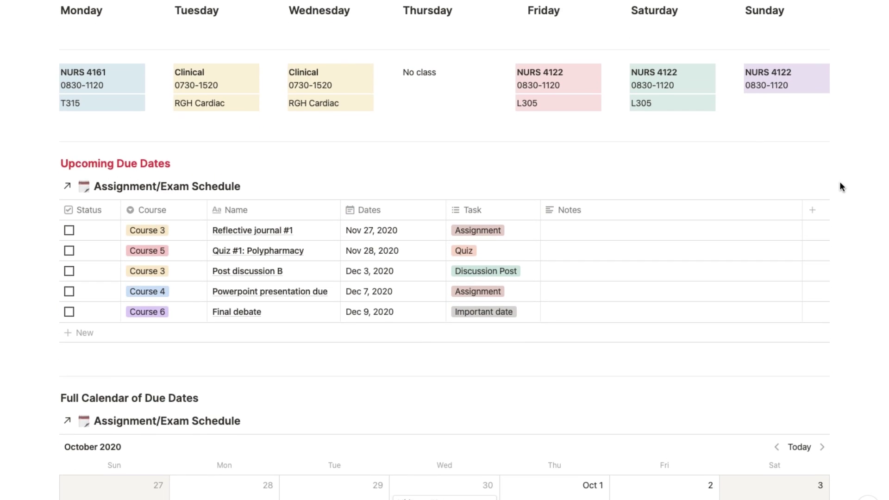
scroll(840, 183, down, 10)
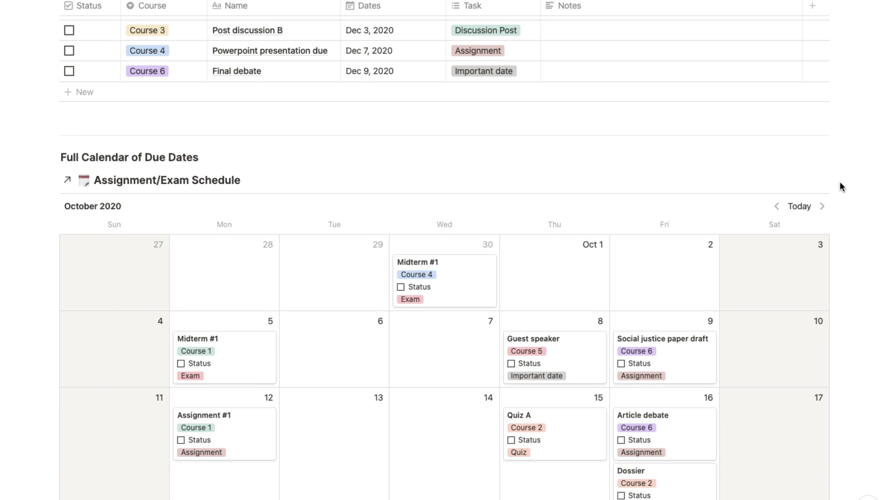
scroll(840, 185, down, 7)
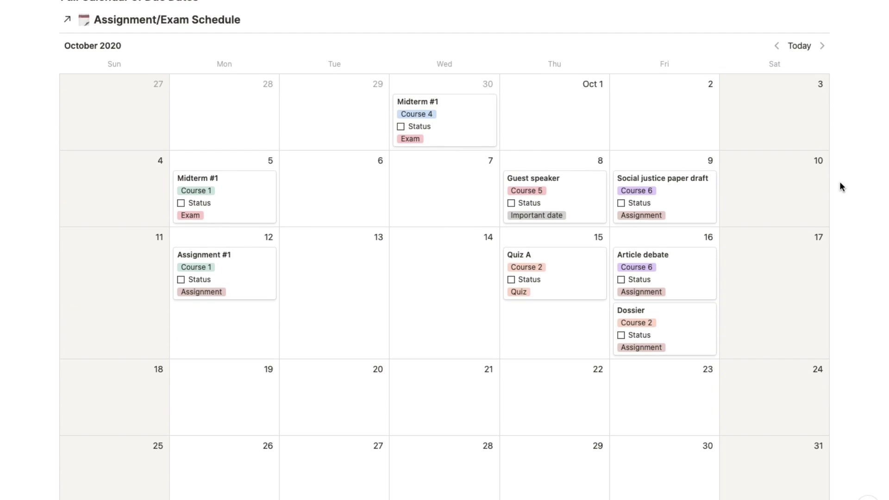
click(777, 46)
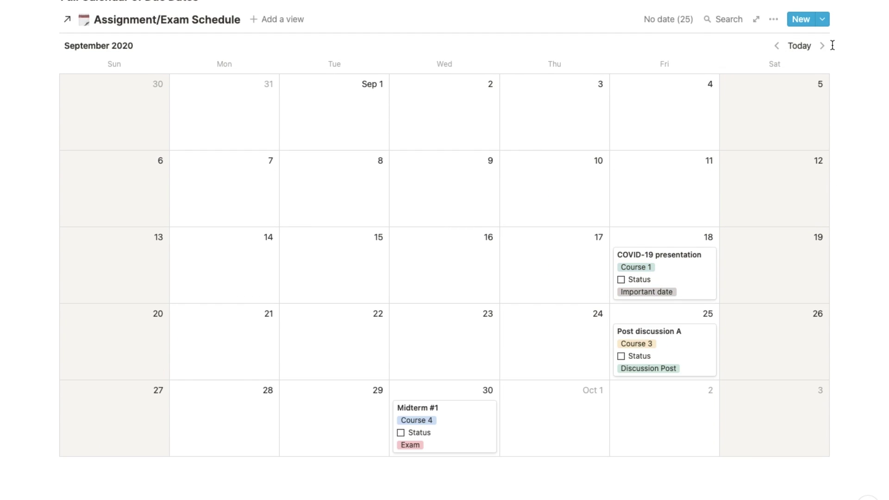
click(828, 49)
click(828, 49)
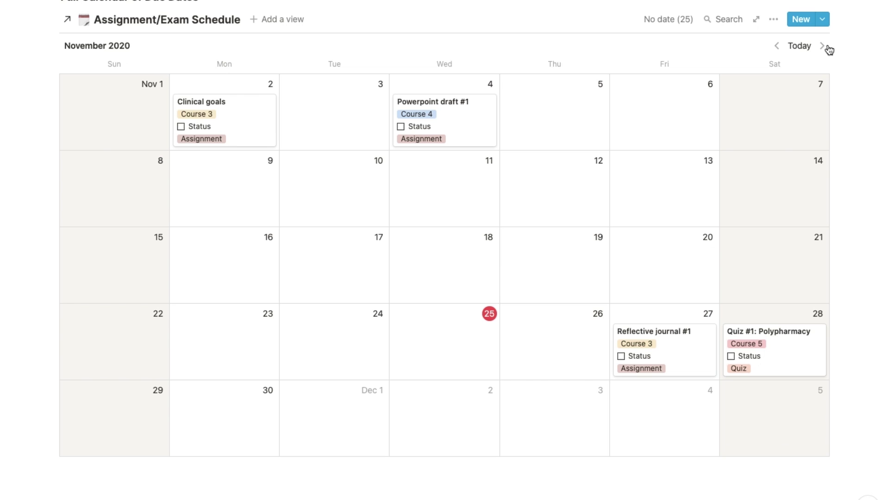
click(829, 50)
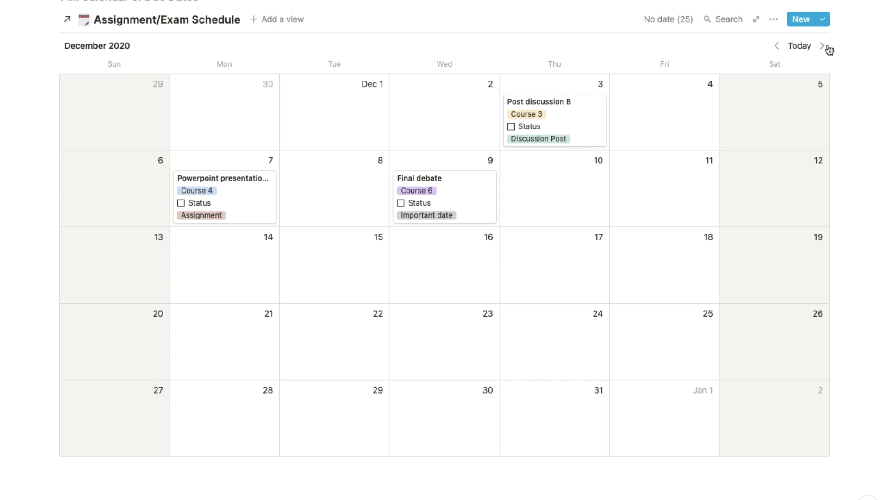
scroll(362, 119, up, 15)
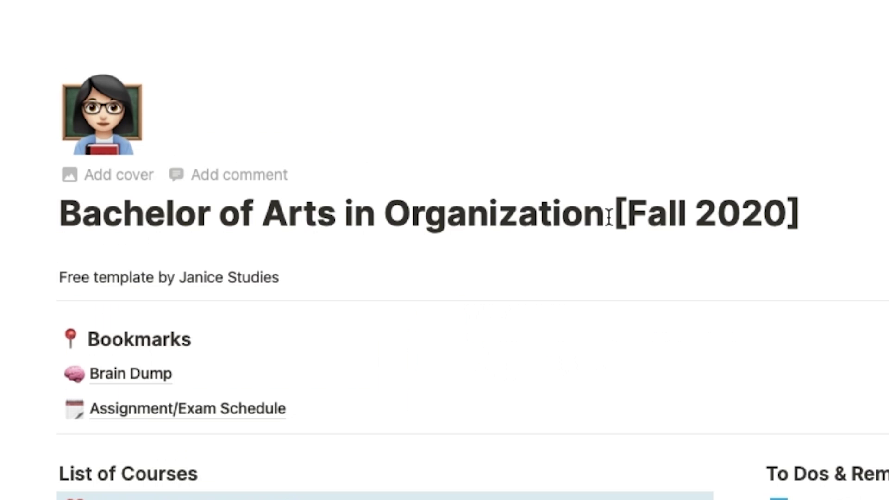
mouse_move(372, 139)
mouse_down()
mouse_move(148, 139)
mouse_move(374, 156)
mouse_up()
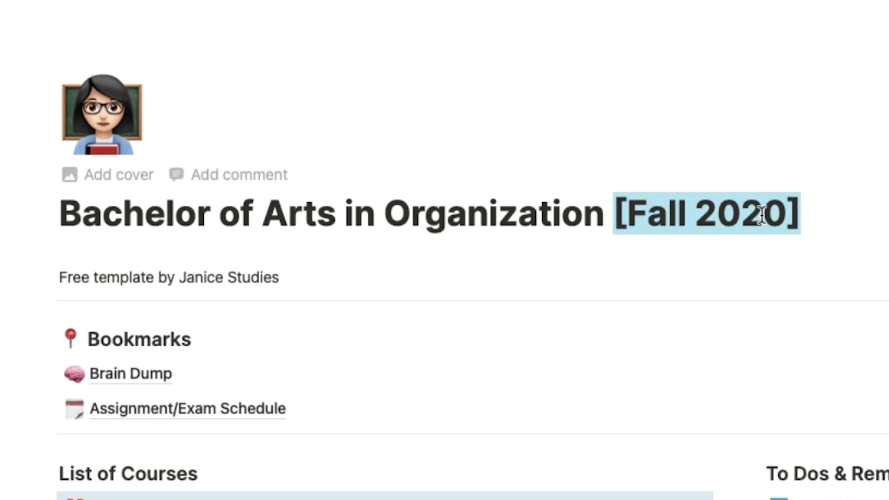
click(797, 214)
click(797, 214)
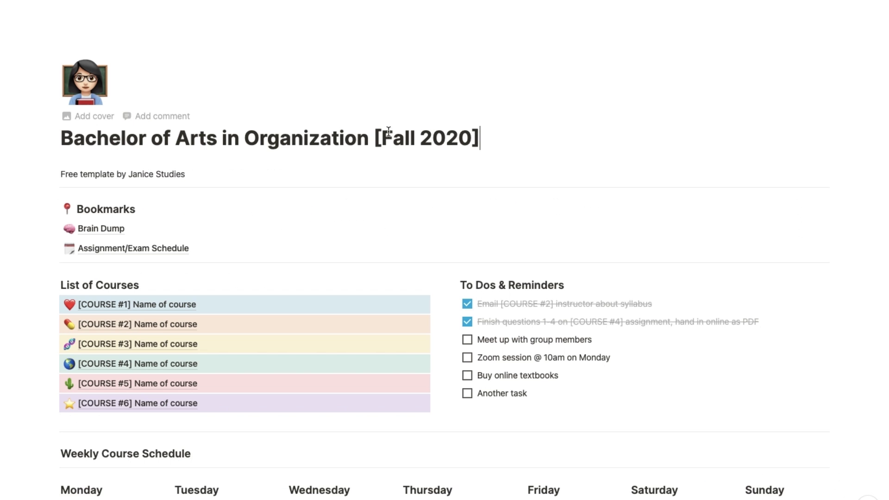
click(107, 94)
scroll(129, 240, down, 10)
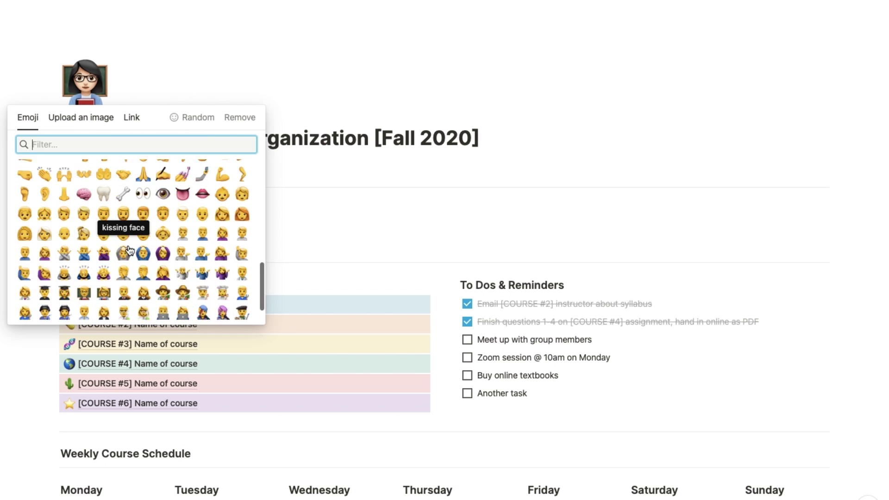
scroll(130, 251, up, 8)
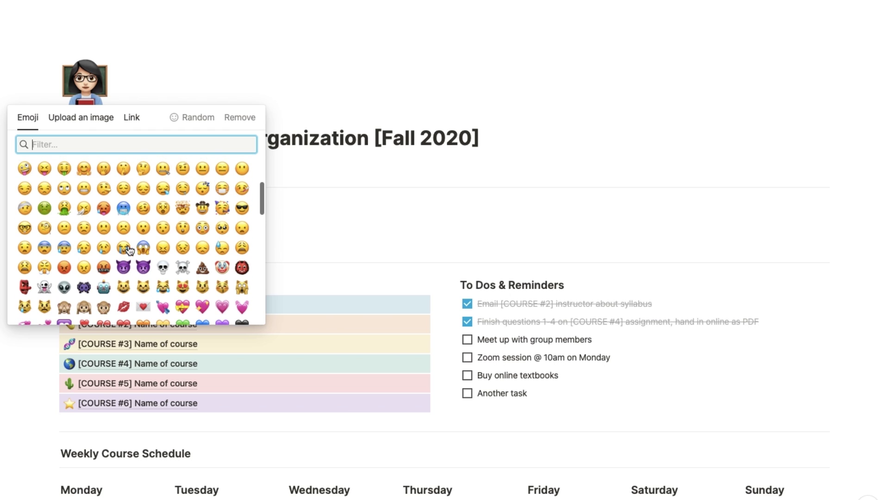
click(183, 209)
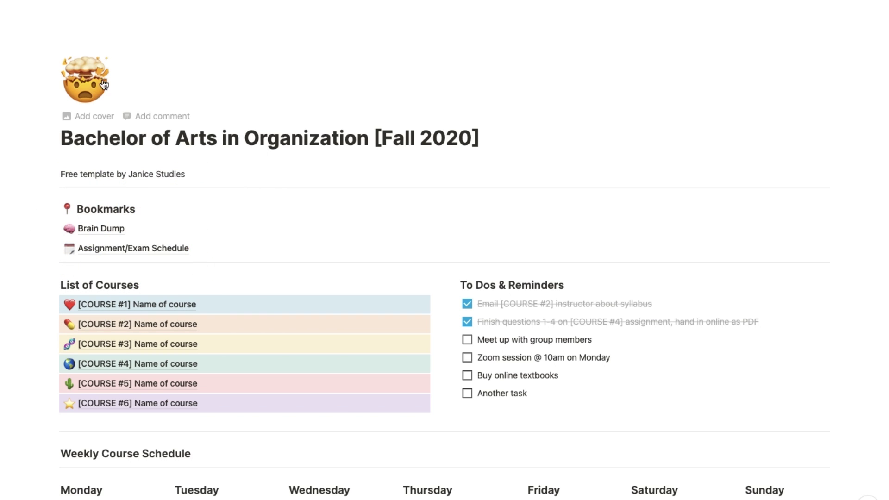
click(101, 96)
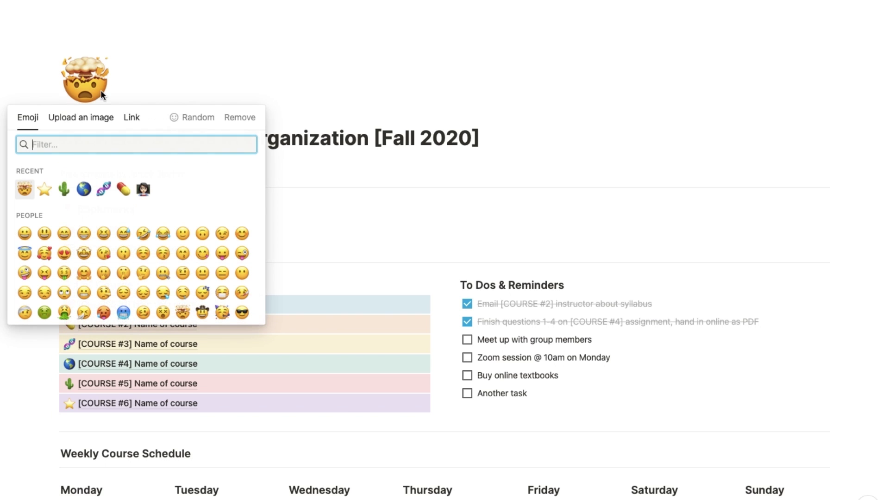
click(144, 188)
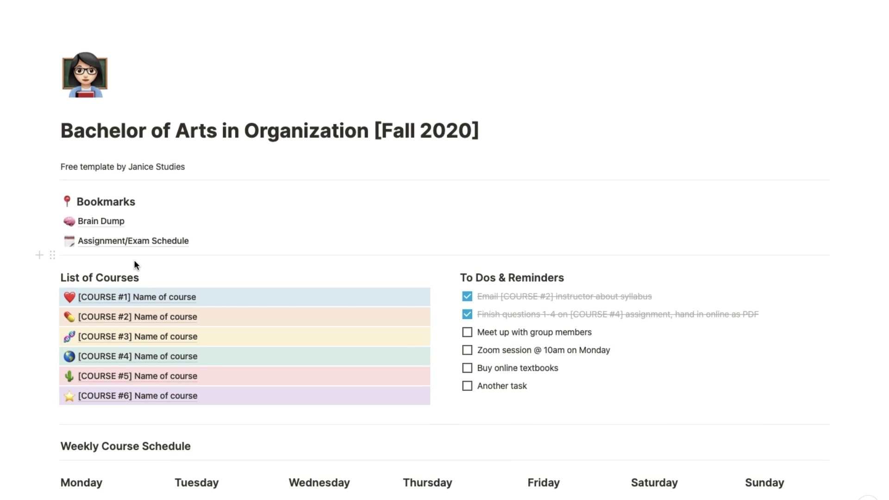
- Open the emoji choices for the COURSE #1 icon and dismiss them without changing it
scroll(222, 274, down, 3)
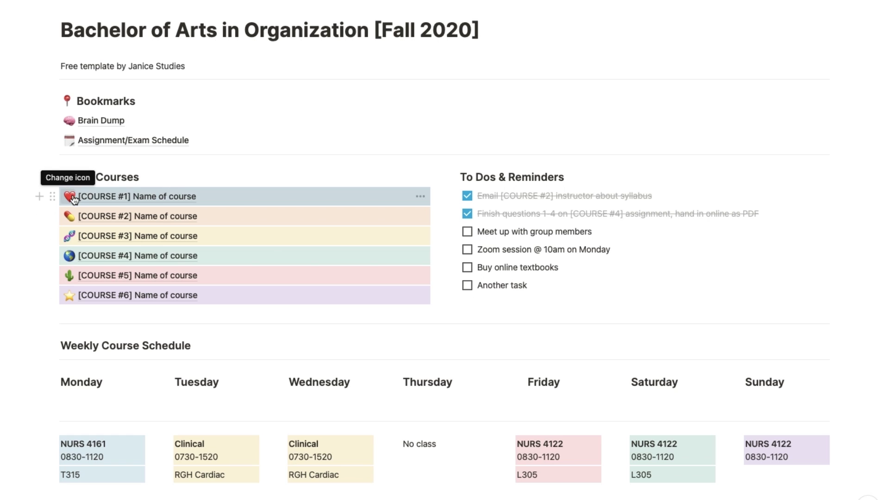
click(79, 127)
scroll(140, 352, down, 3)
scroll(140, 352, up, 3)
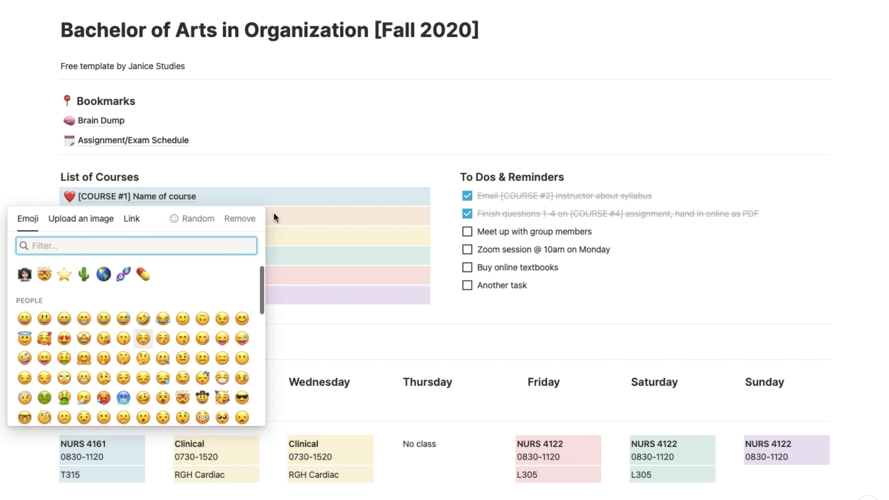
click(284, 175)
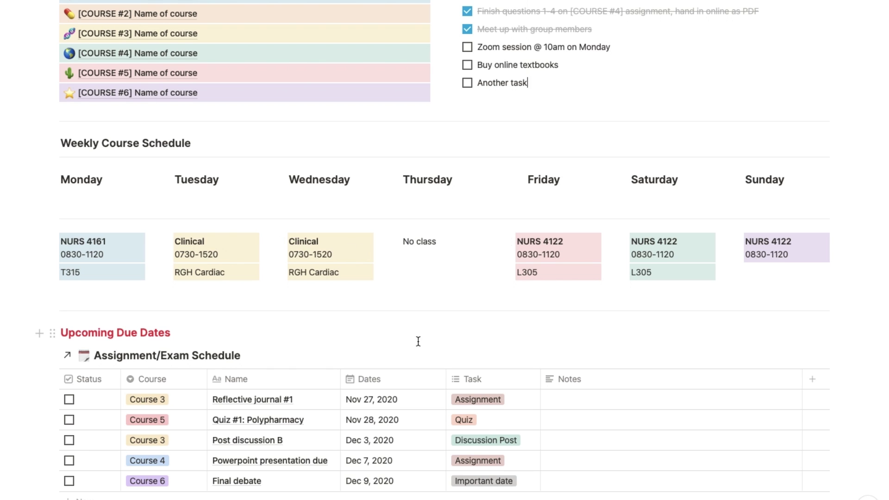
- Filter Upcoming Due Dates to dates within the next month and scroll to the Full Calendar
scroll(418, 341, down, 5)
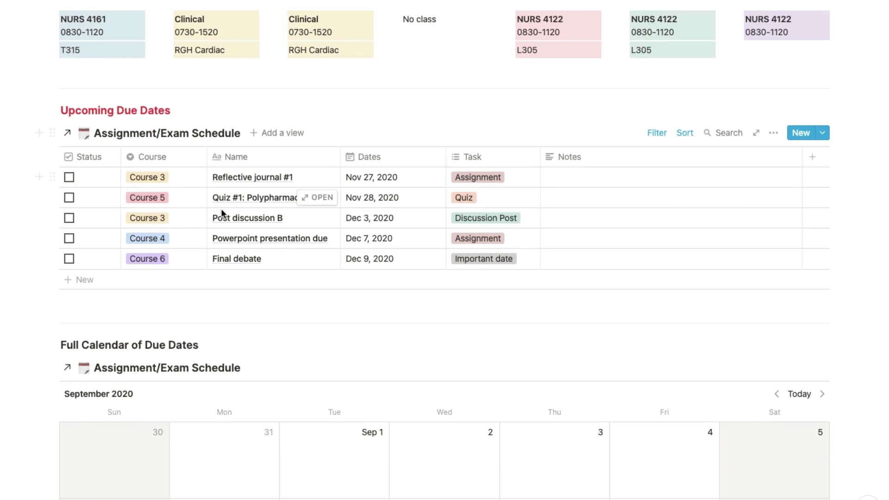
click(654, 135)
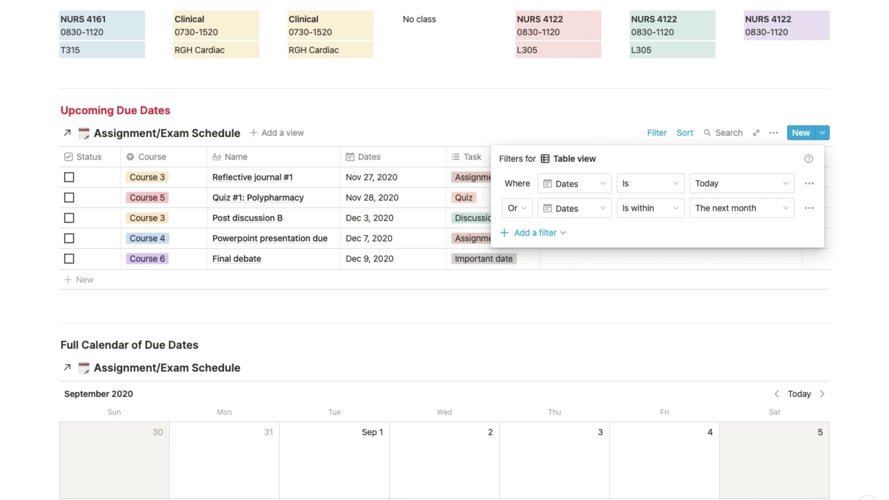
click(480, 298)
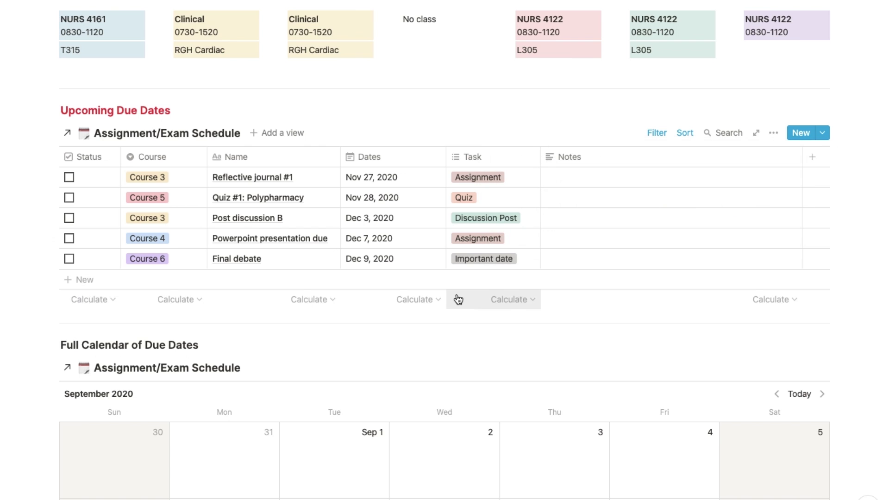
scroll(457, 299, down, 5)
scroll(459, 300, down, 2)
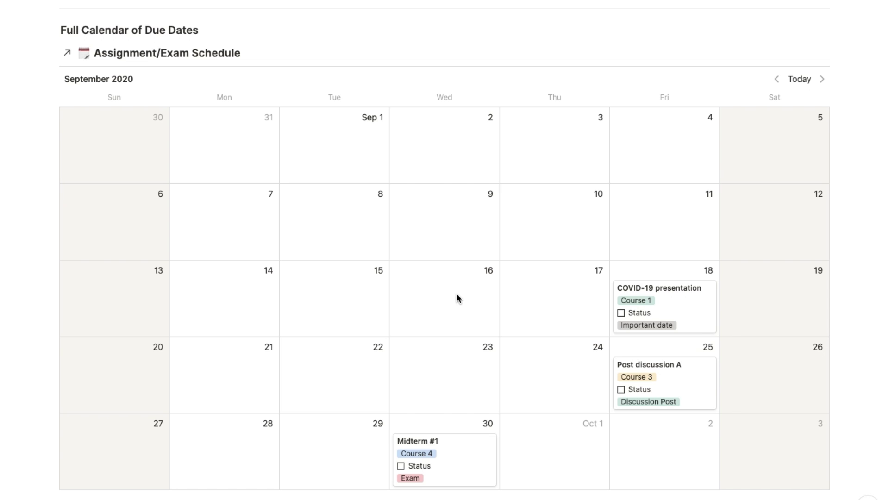
- Open the Assignment/Exam Schedule page from the dashboard and scroll through its entries
scroll(456, 298, up, 20)
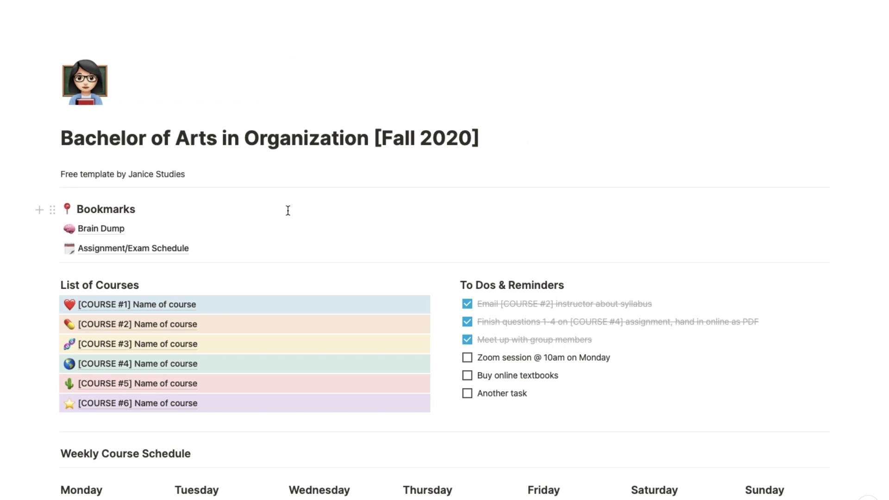
scroll(184, 238, down, 1)
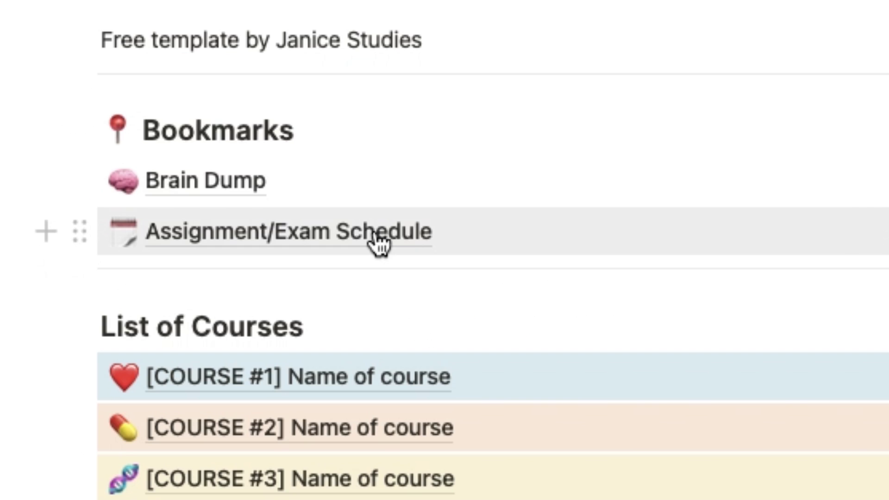
click(375, 235)
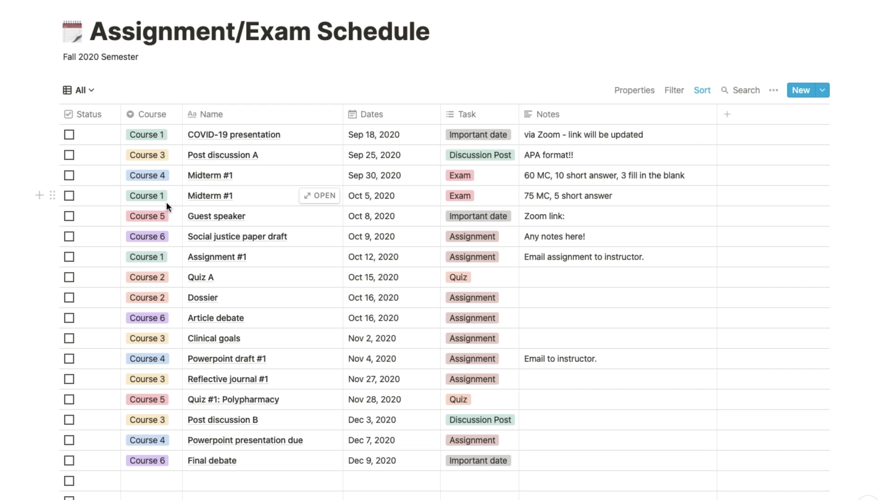
scroll(165, 202, down, 5)
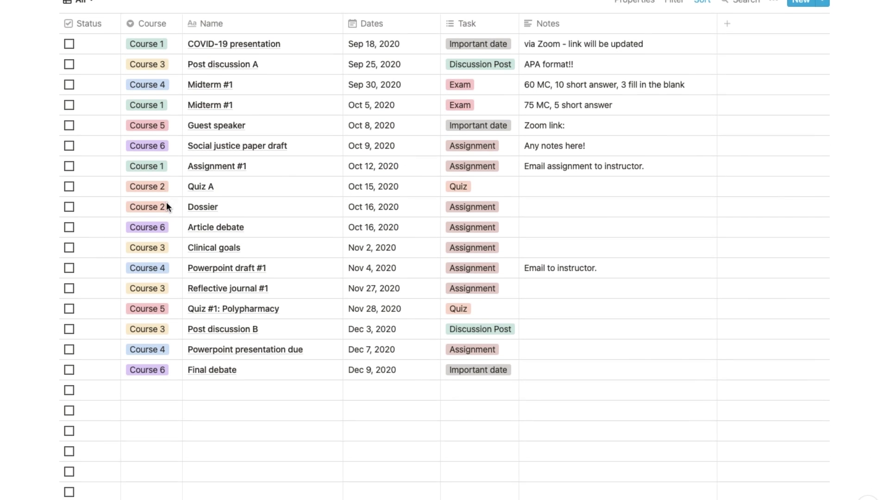
scroll(167, 203, down, 8)
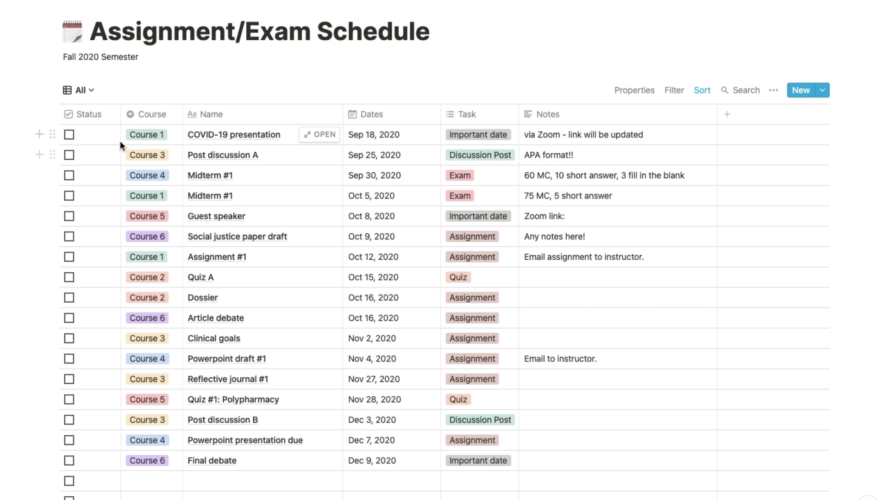
- Append 'blah blah' to the COVID-19 presentation's note, leaving its status unchanged
click(69, 135)
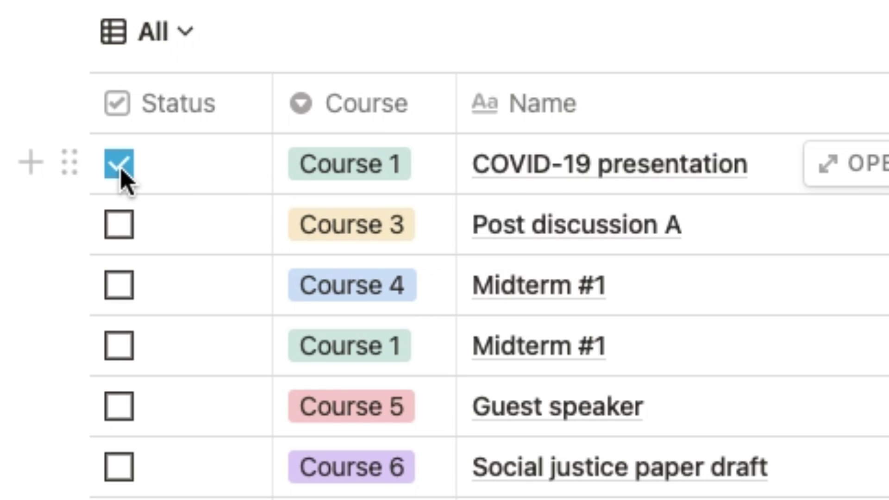
click(122, 167)
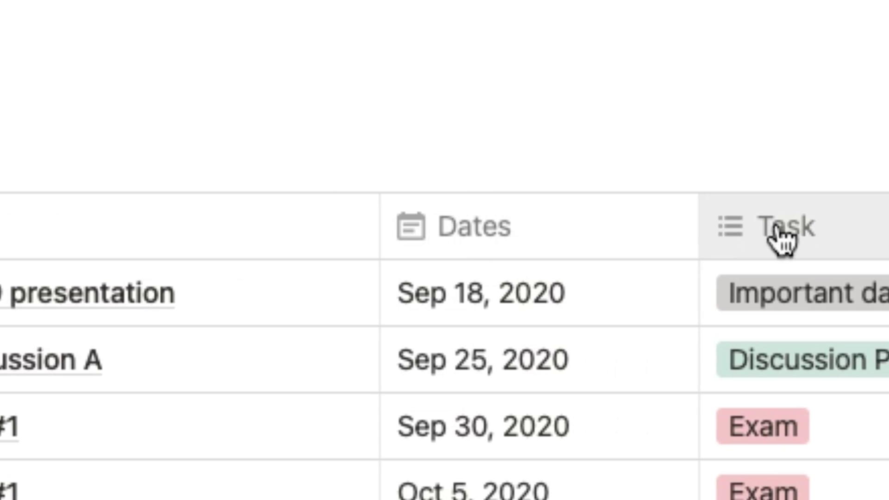
click(667, 280)
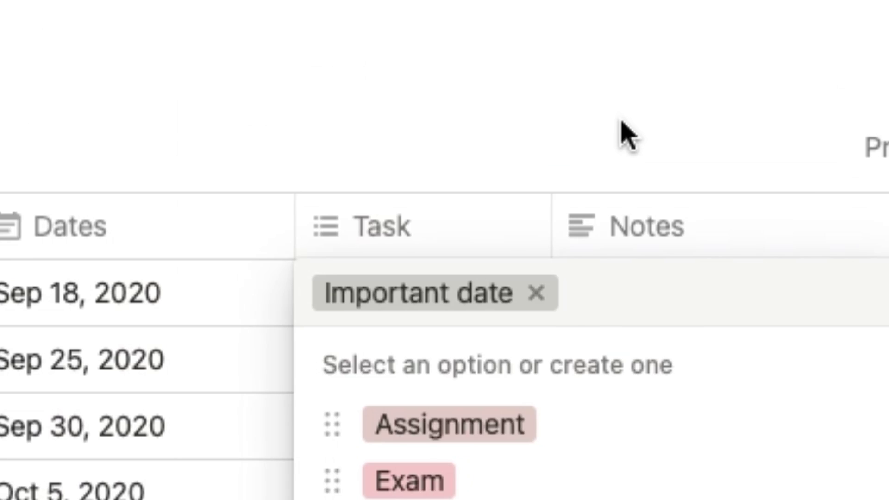
key(Escape)
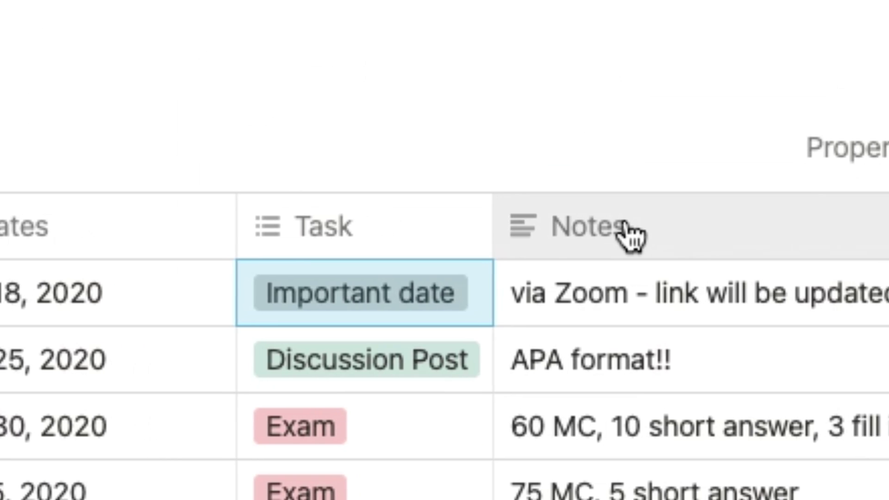
click(707, 107)
text(blah blah)
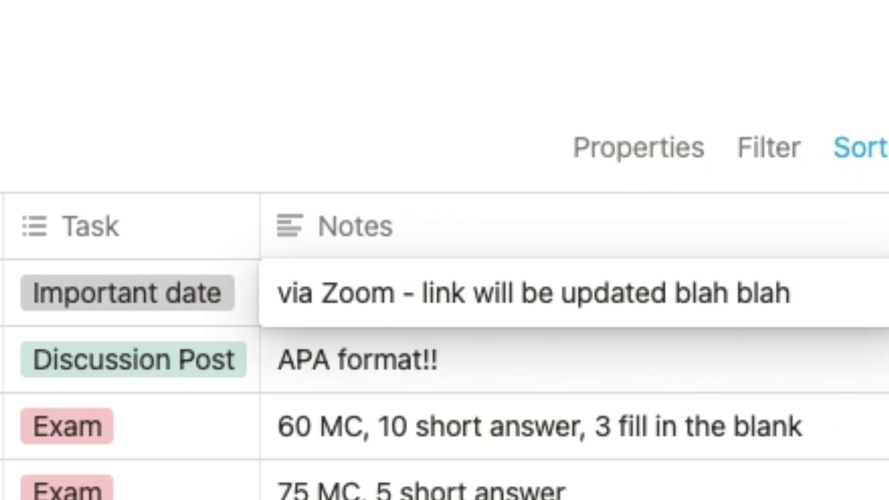
key(Escape)
click(91, 91)
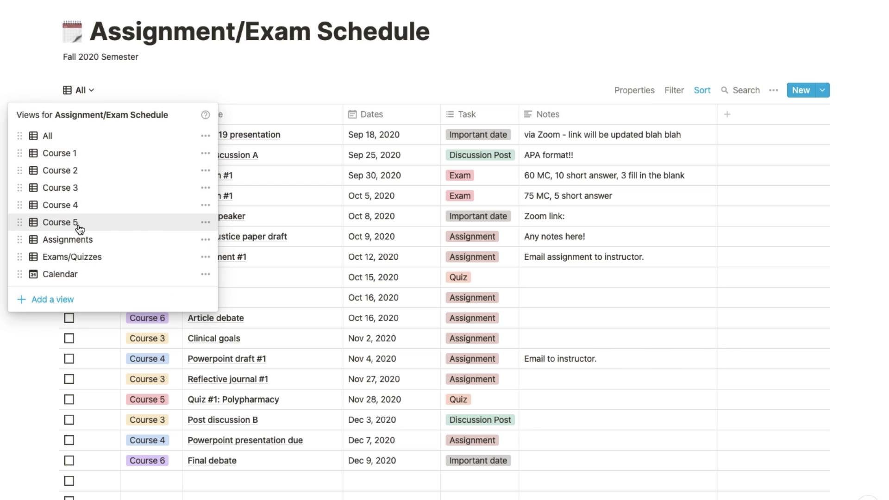
click(89, 155)
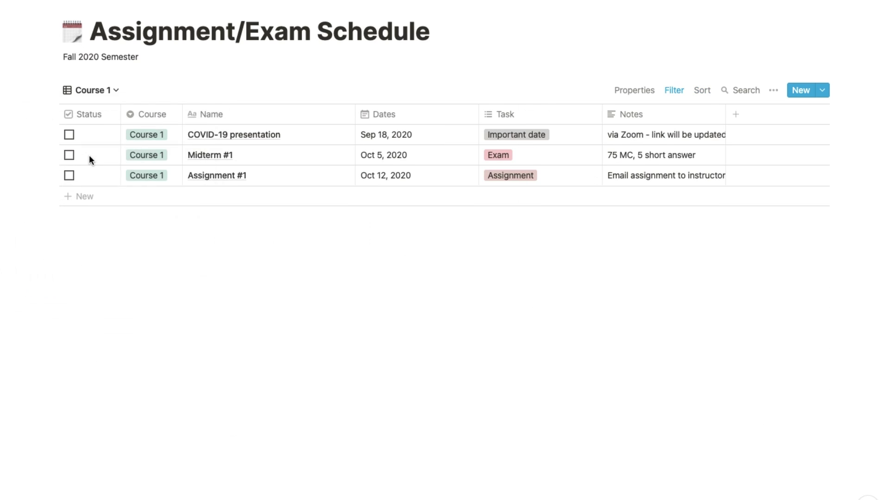
click(92, 90)
click(88, 173)
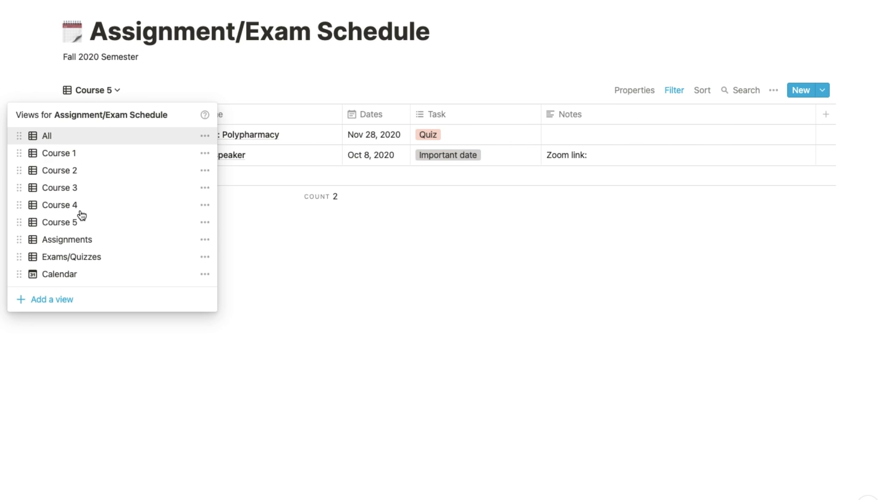
click(76, 239)
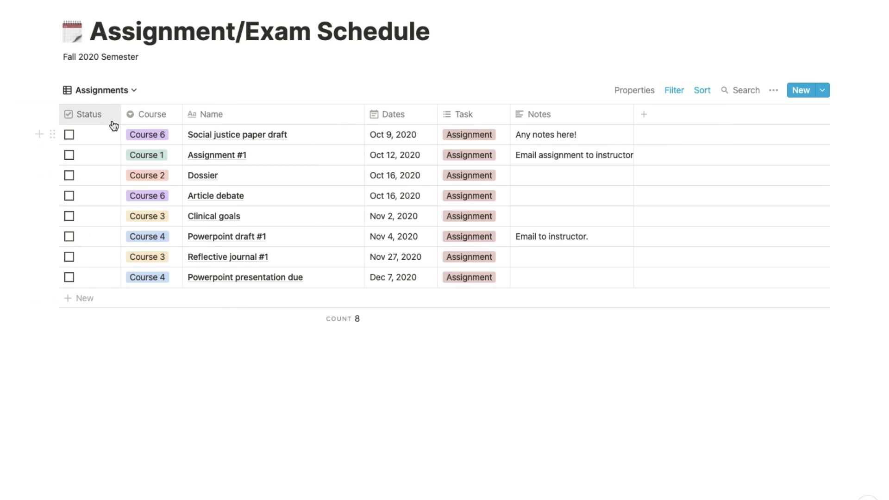
click(118, 91)
click(92, 257)
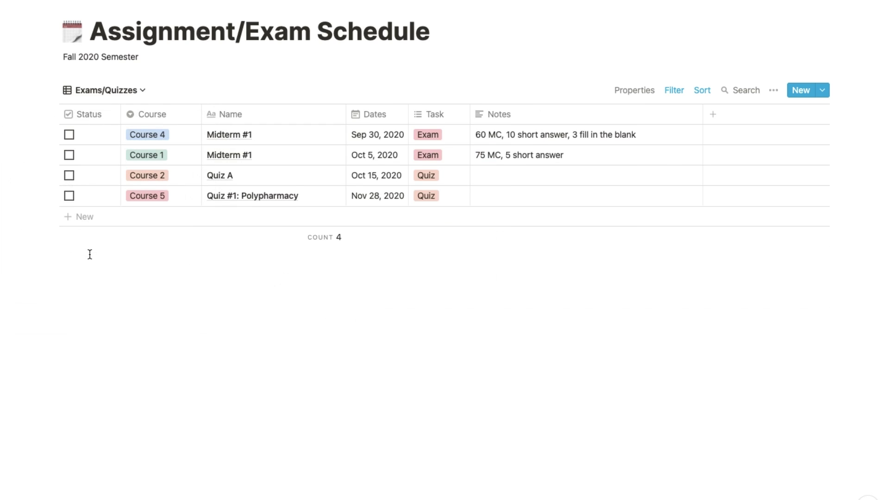
click(81, 90)
click(85, 134)
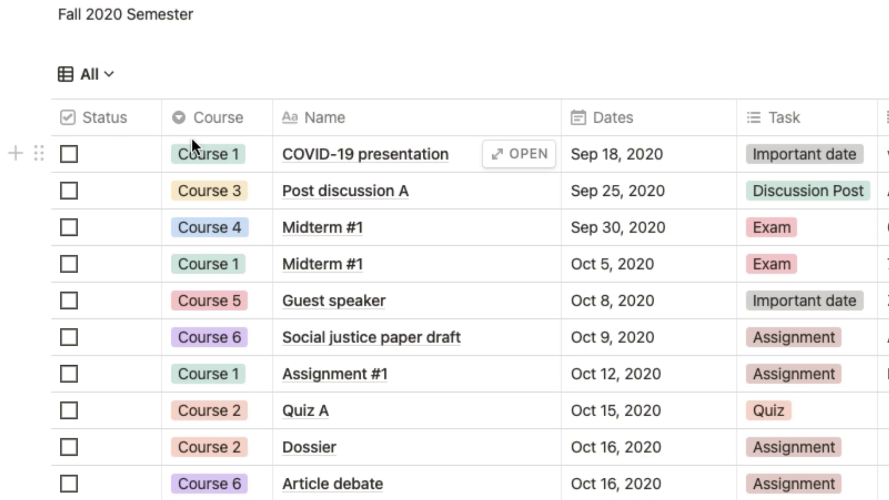
- Set the COVID-19 presentation's course to a new brown 'Example Course' option
click(139, 131)
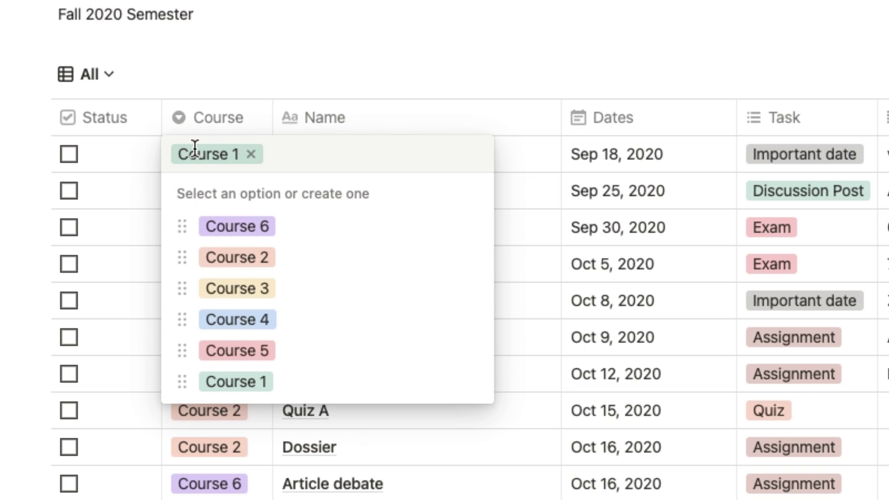
text(Example)
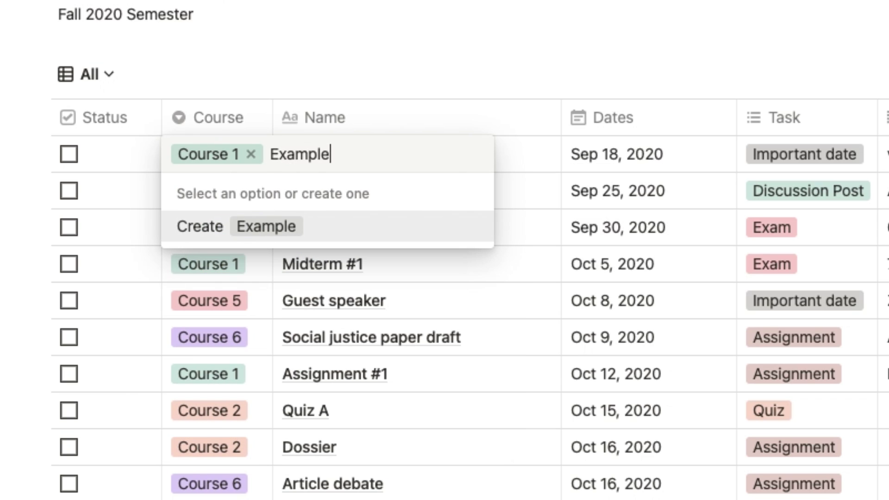
key(Return)
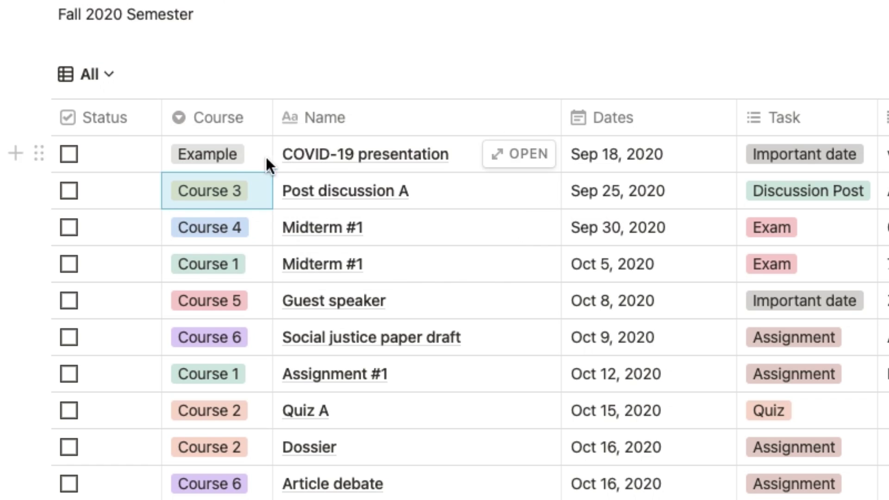
click(266, 154)
click(468, 414)
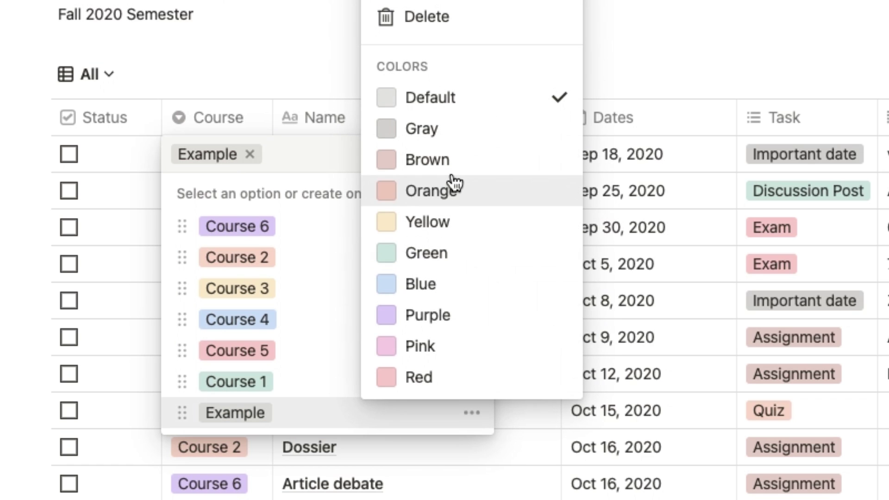
click(450, 174)
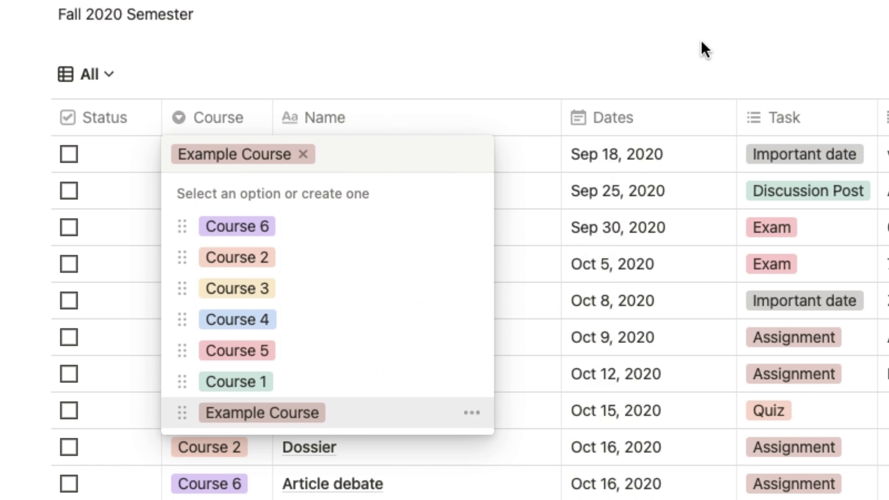
key(Escape)
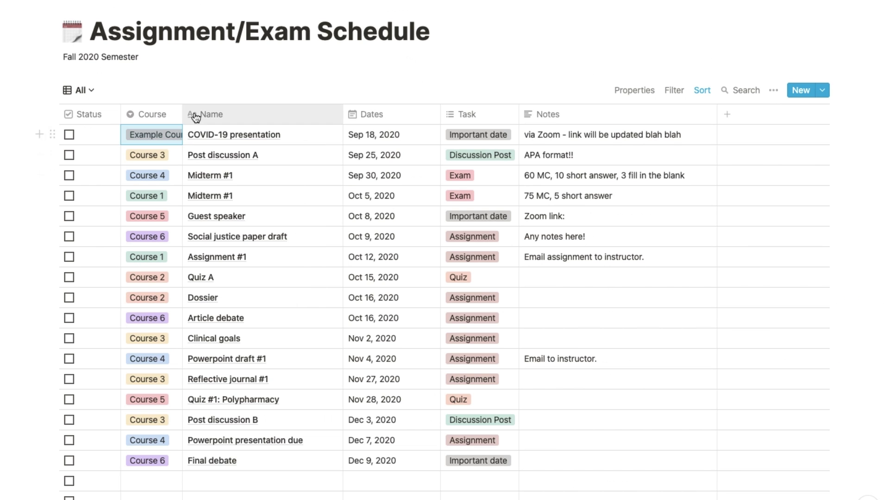
drag(283, 116, 325, 109)
drag(212, 109, 200, 113)
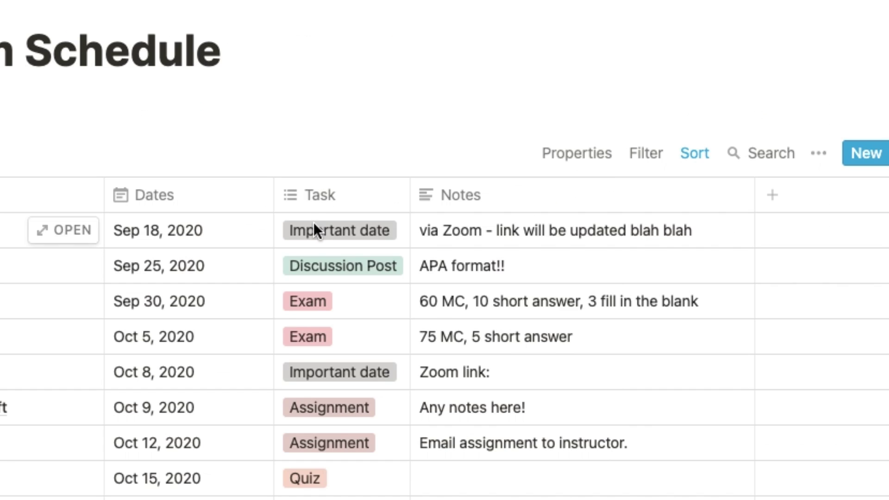
- Trial-add a blue 'Example' task tag to the row, then remove it
click(482, 130)
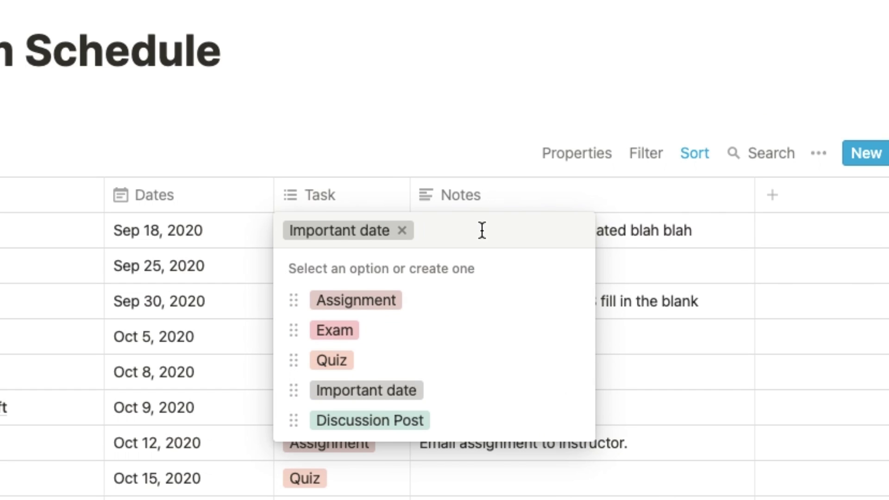
text(Example)
key(Return)
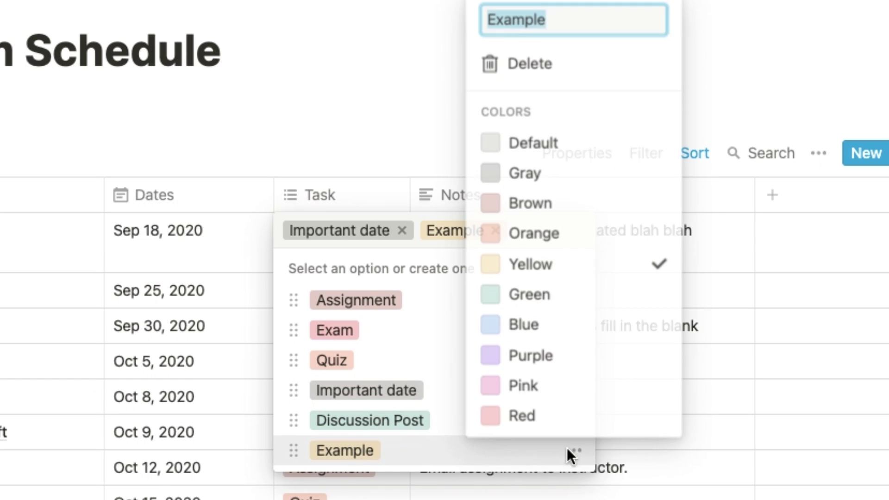
click(556, 324)
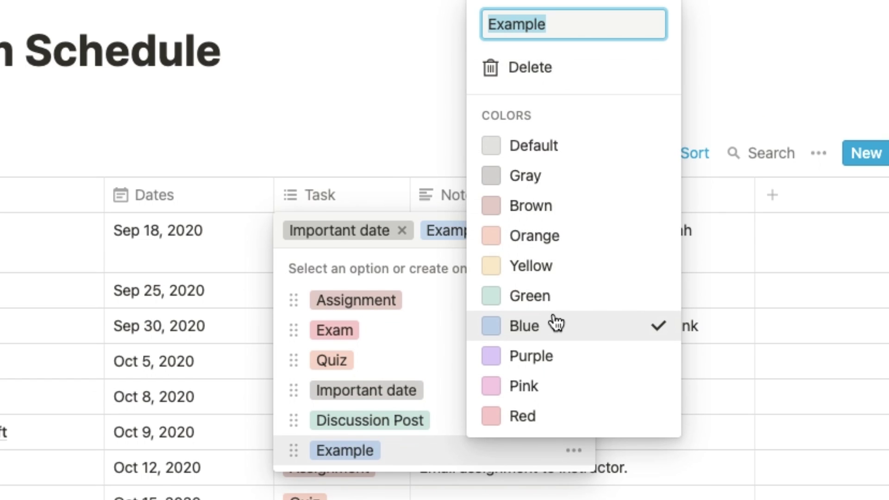
click(403, 231)
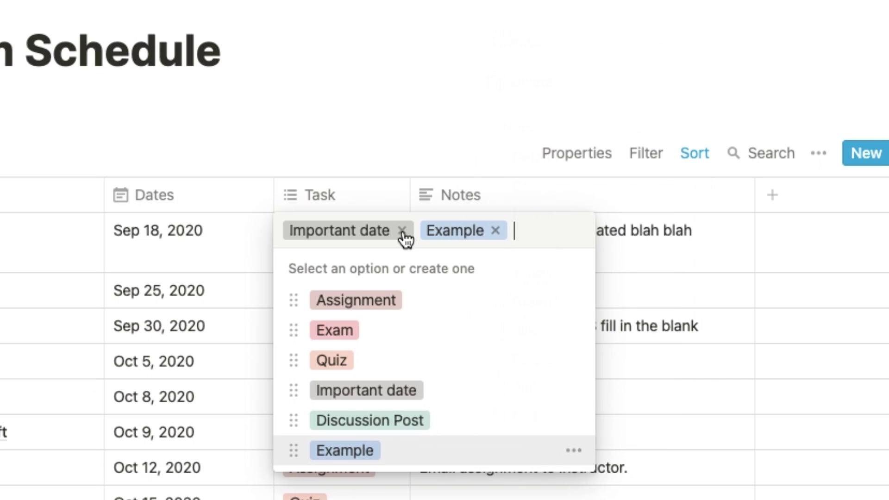
click(497, 230)
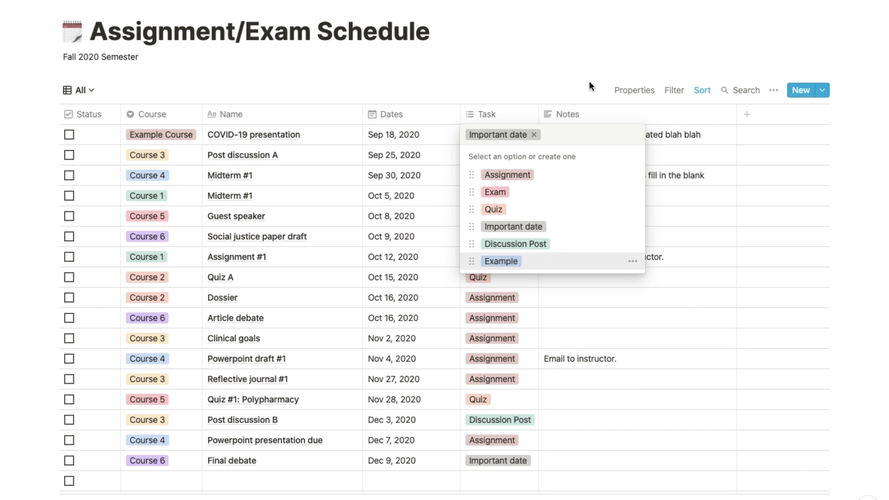
- Start a new row with course Example Course and name 'Final Exam'
click(590, 85)
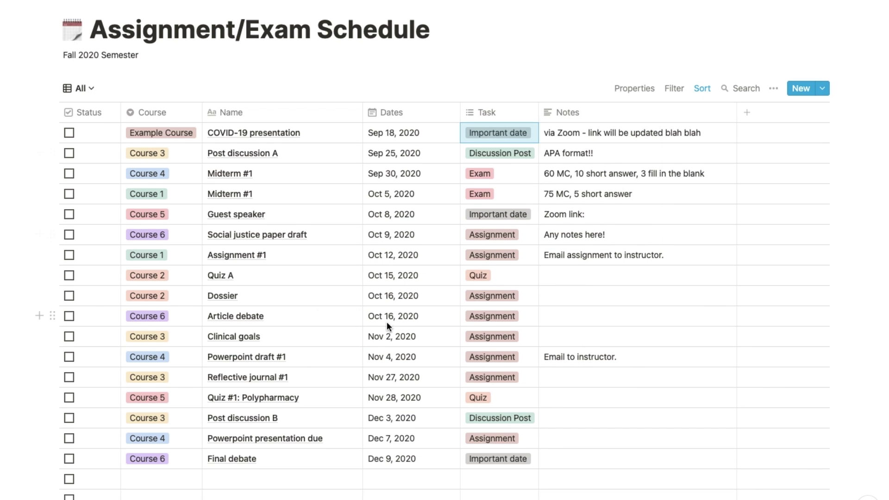
scroll(387, 321, down, 2)
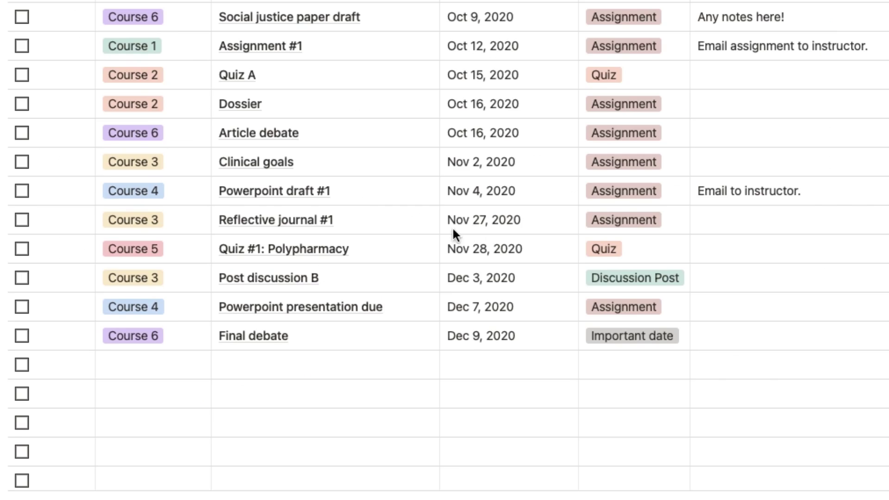
click(145, 365)
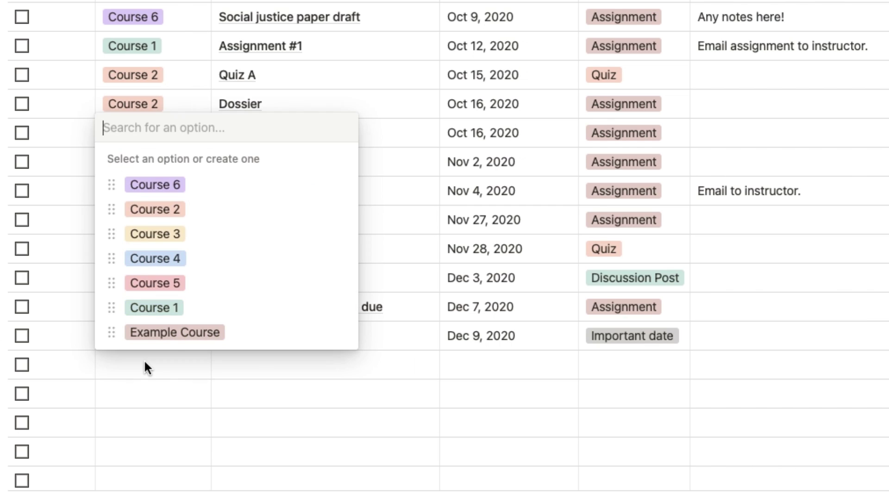
click(174, 334)
click(242, 365)
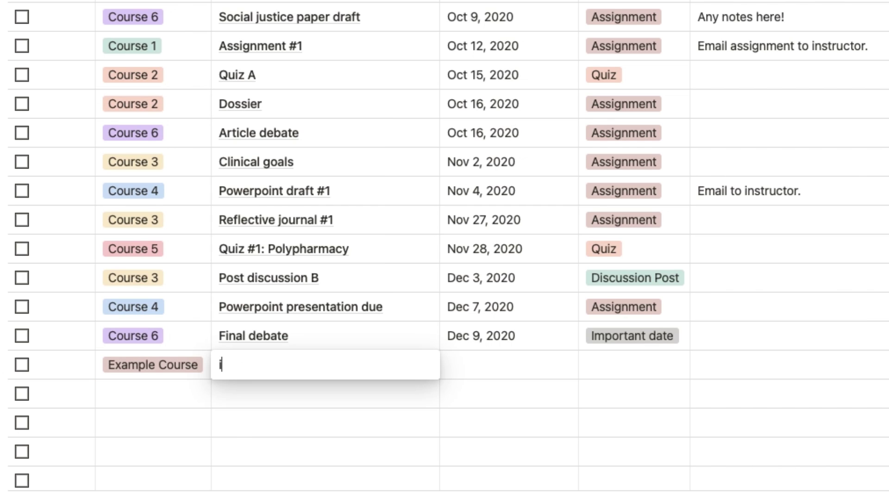
text(Final Exam)
- Date the Final Exam row Dec 23, 2020 and tag it Exam
click(504, 372)
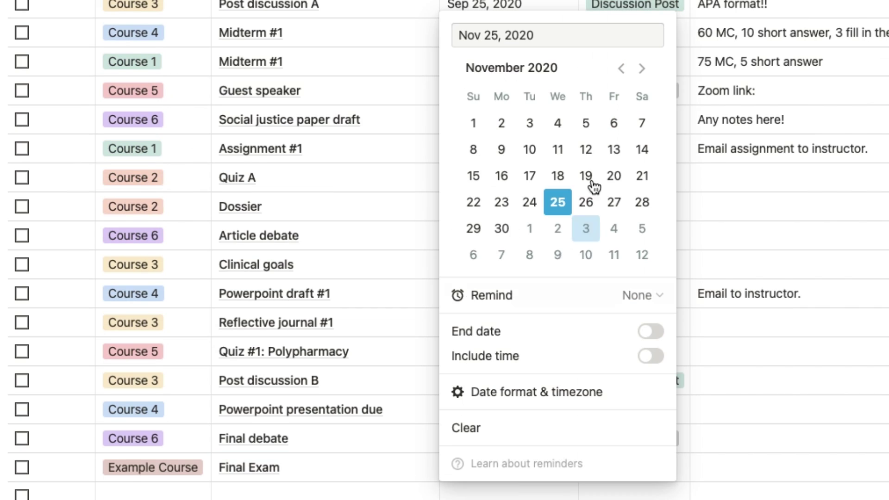
click(642, 69)
click(557, 202)
scroll(698, 446, down, 3)
click(657, 367)
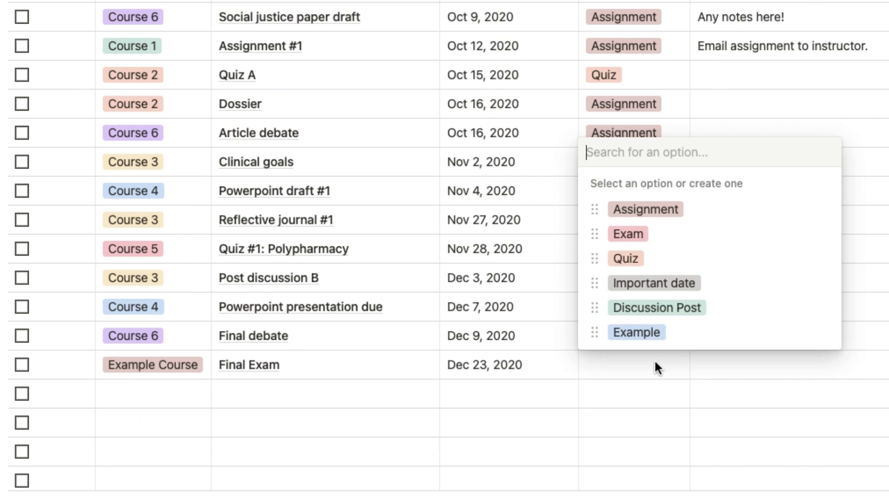
click(638, 239)
click(707, 368)
- Give the Final Exam row the note 'Online exam, 120 MC', leaving it not done
click(707, 368)
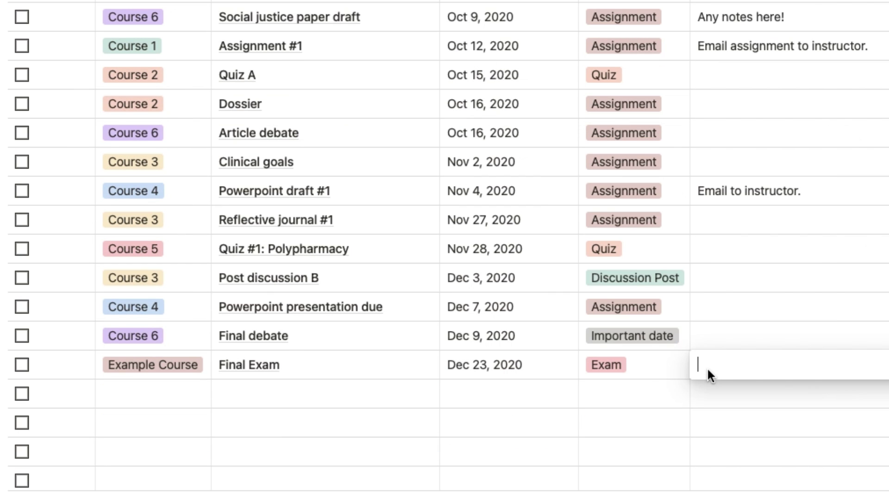
text(Online exam, 120 MC)
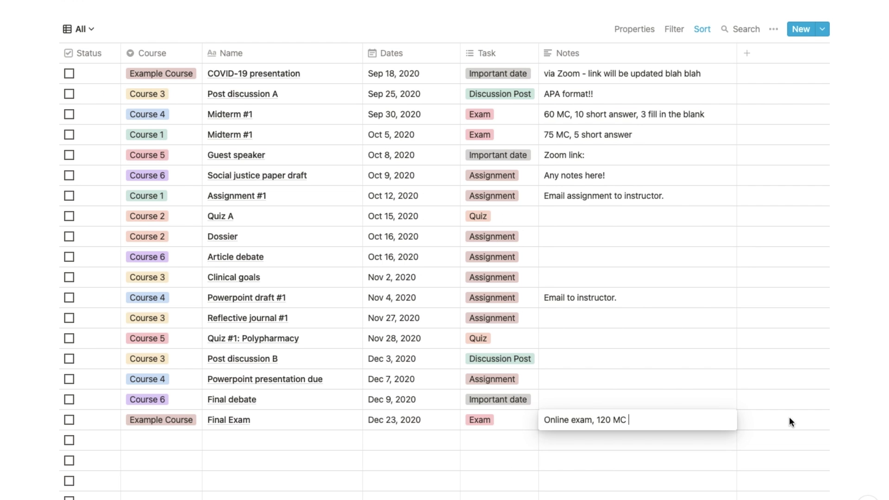
click(789, 421)
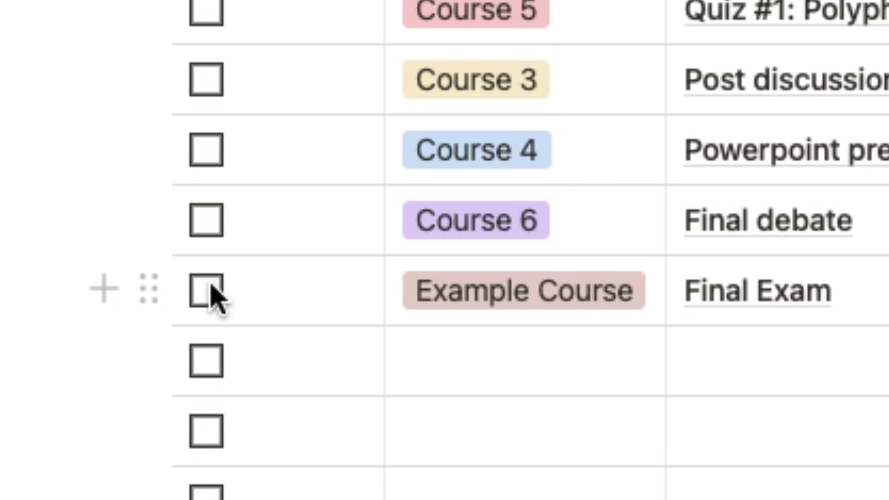
click(212, 294)
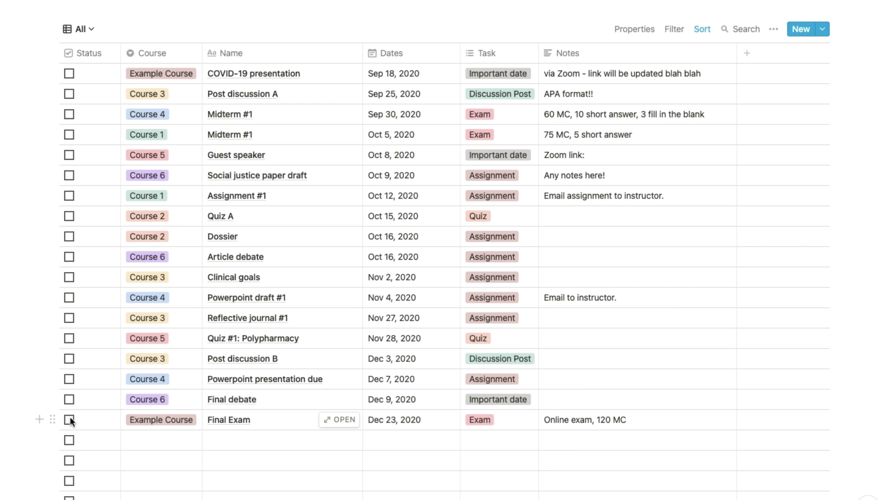
click(206, 290)
scroll(206, 291, up, 2)
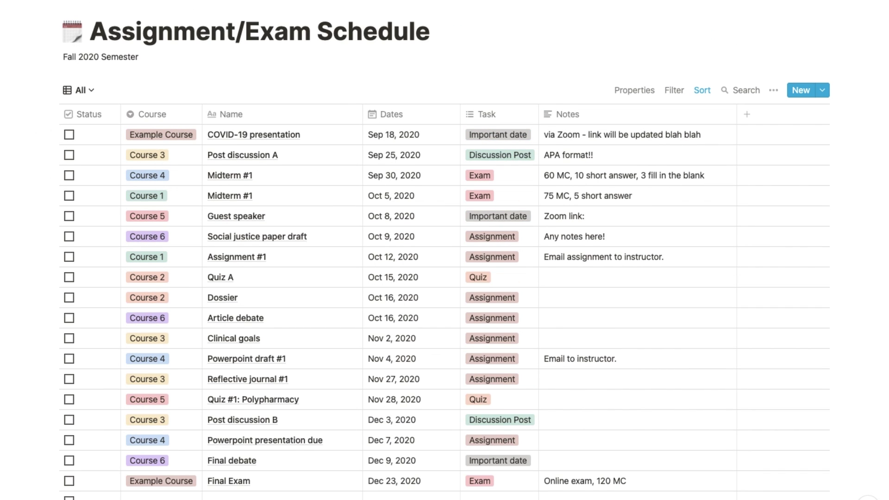
- Add a table view named 'Course 6' from the All views dropdown
click(83, 90)
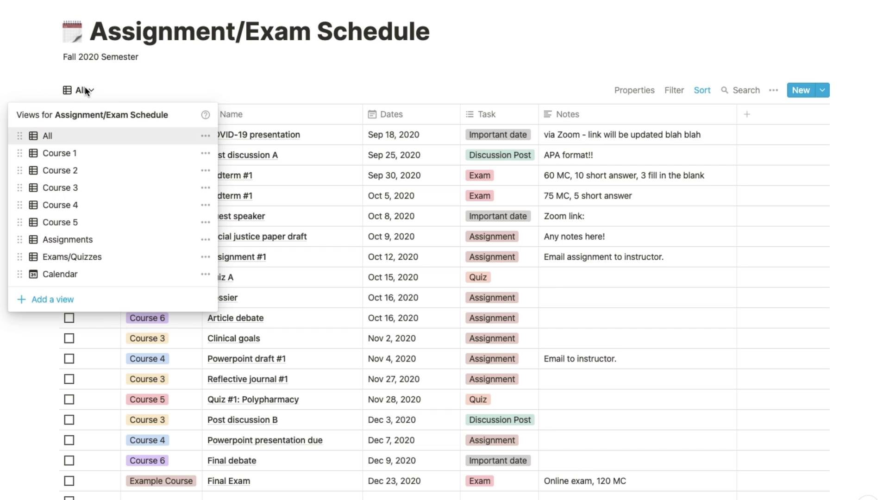
click(54, 300)
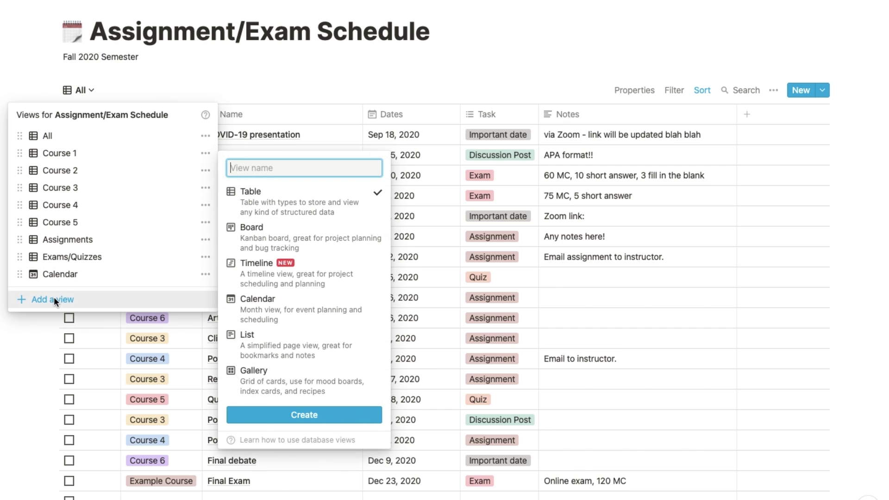
mouse_move(272, 212)
text(Course 6)
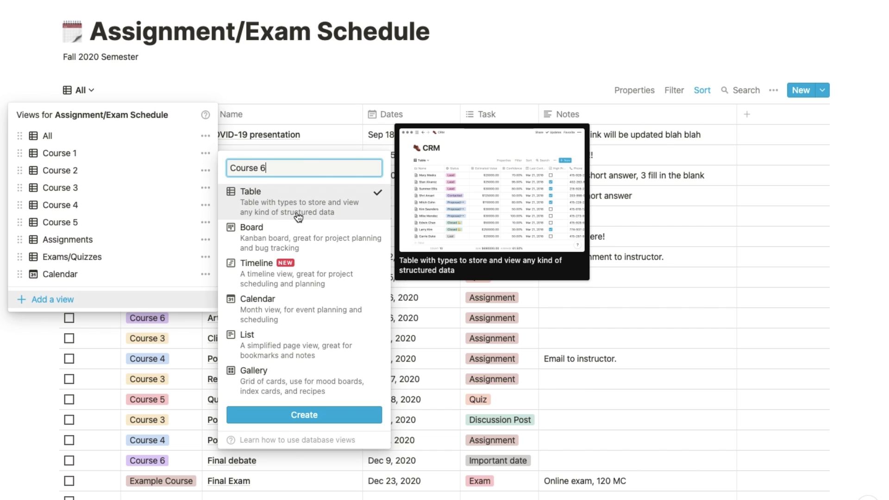
click(284, 410)
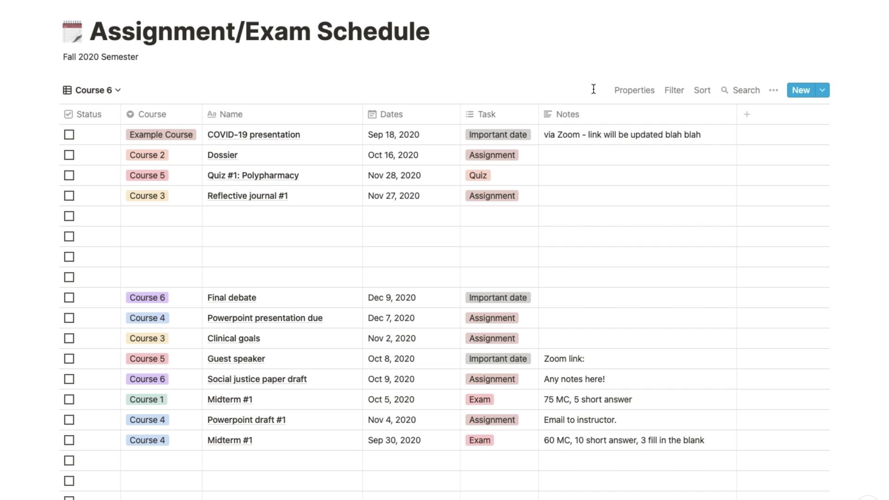
- Add a filter 'Course is Course 6' to the Course 6 view
click(684, 96)
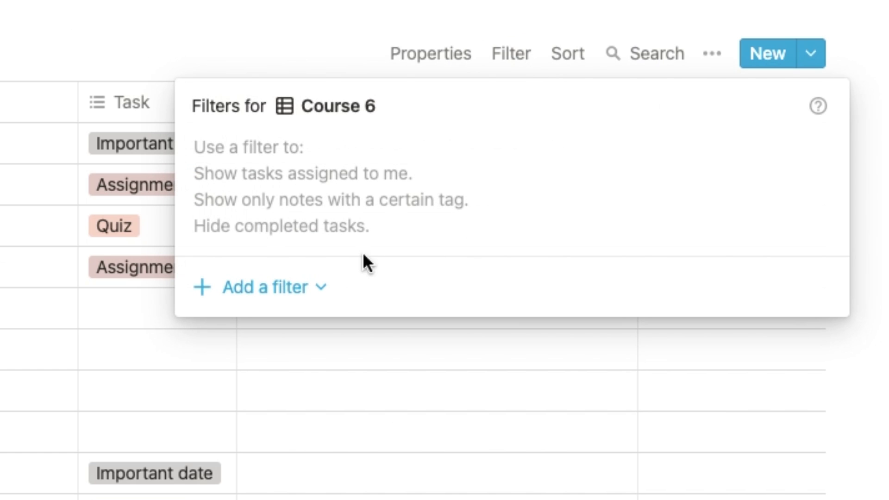
click(319, 287)
click(277, 338)
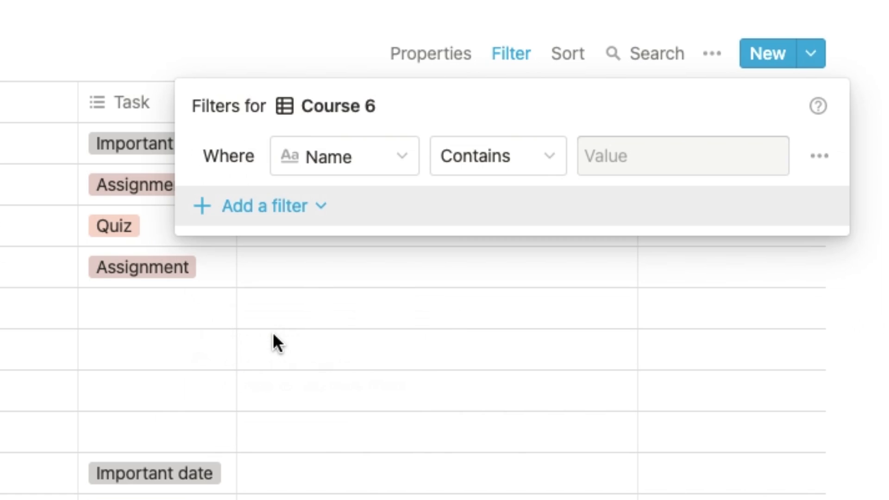
click(321, 156)
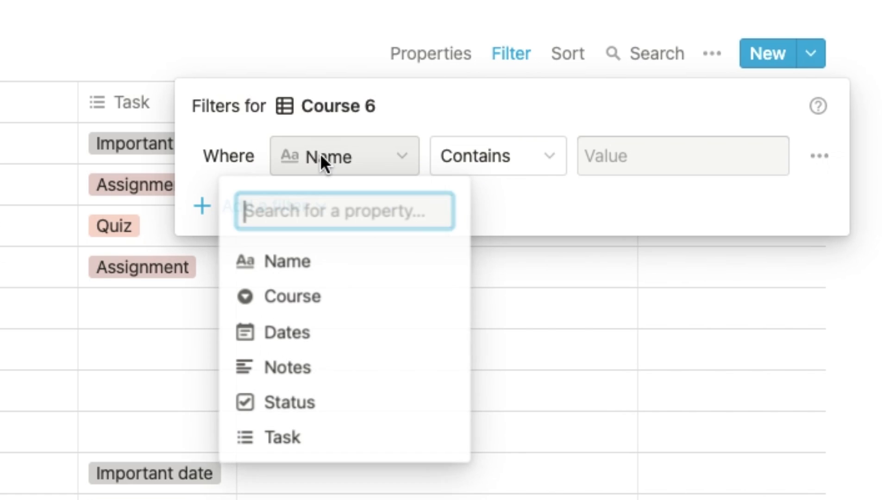
click(266, 300)
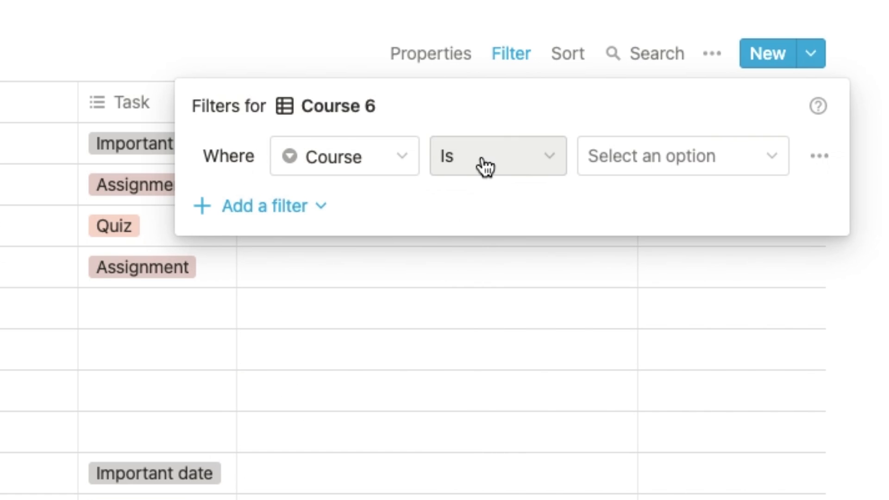
click(612, 158)
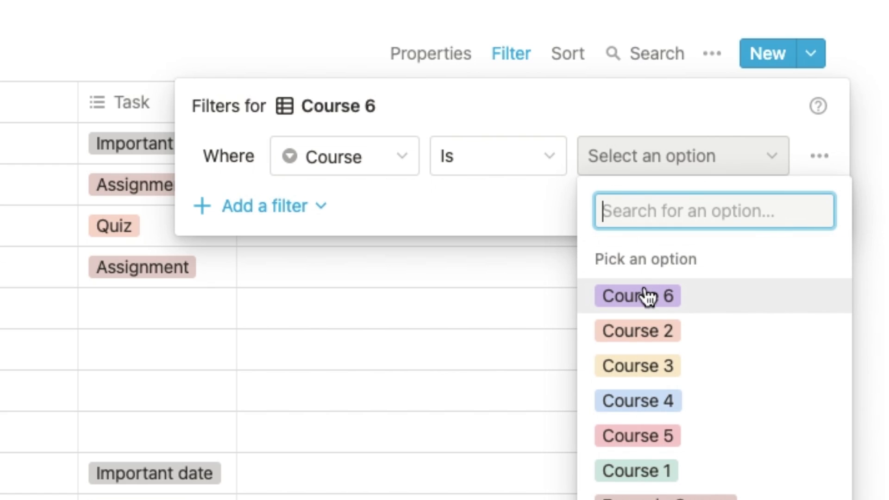
click(647, 296)
key(Escape)
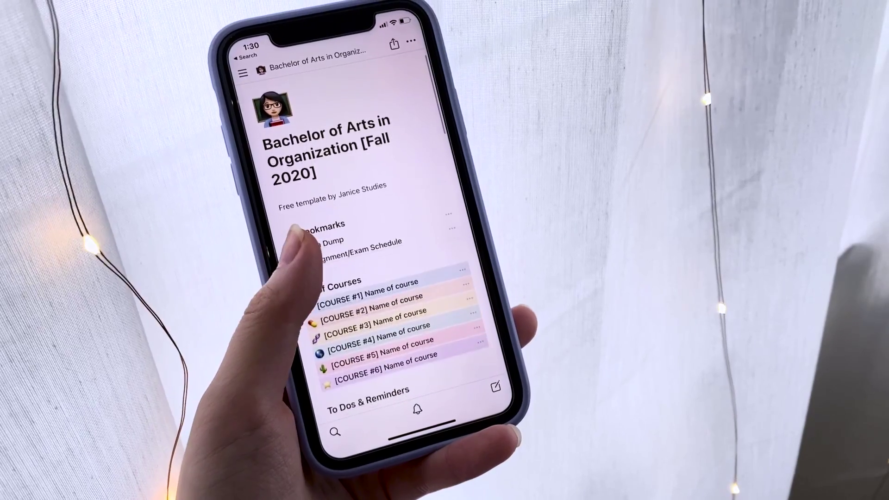
- On the iPhone, open the Assignment/Exam Schedule bookmark and scroll through its All table
scroll(385, 296, down, 3)
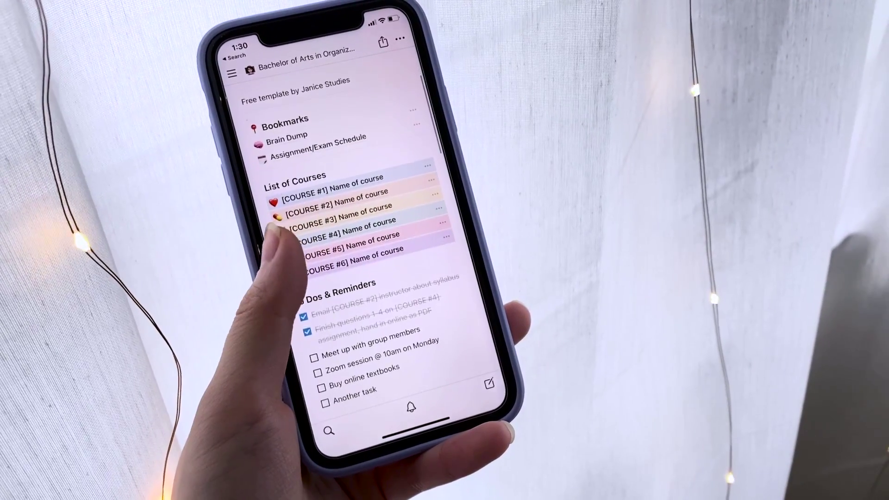
scroll(361, 287, up, 3)
click(327, 320)
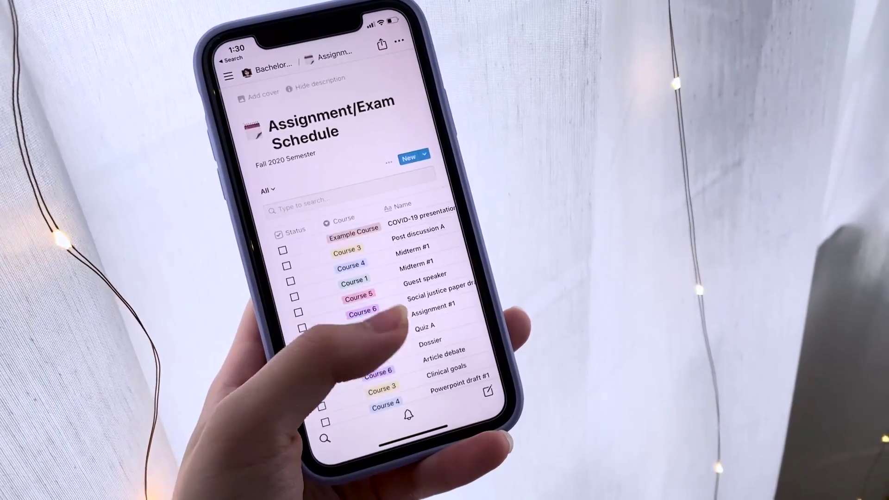
scroll(356, 278, down, 5)
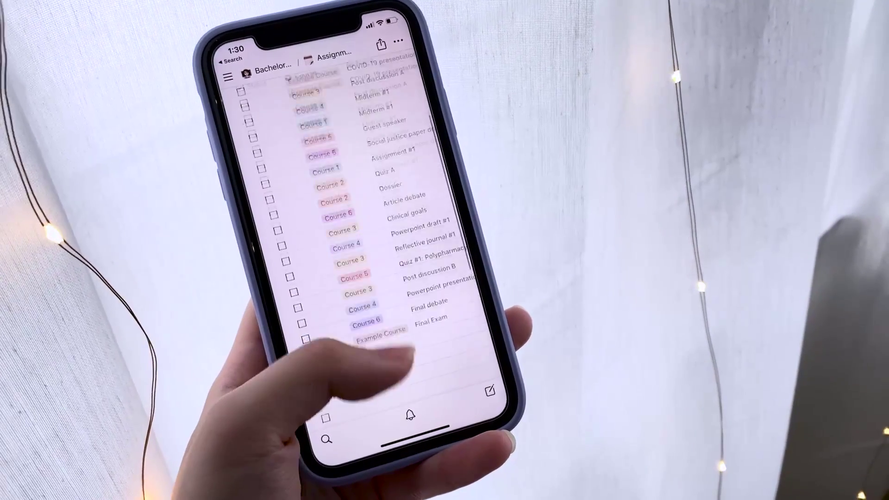
scroll(352, 278, up, 5)
scroll(351, 273, right, 5)
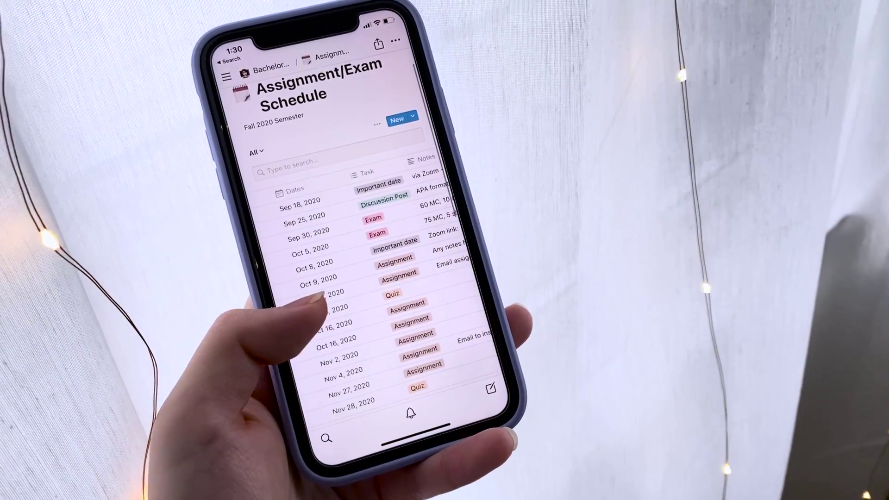
- Open the COURSE #1 page and retitle it '[NURS 123] Global Health'
scroll(352, 278, right, 5)
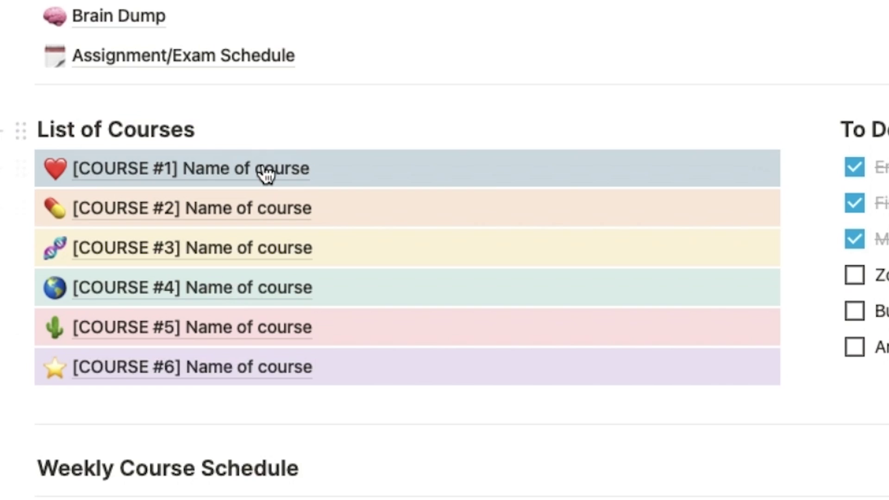
click(262, 171)
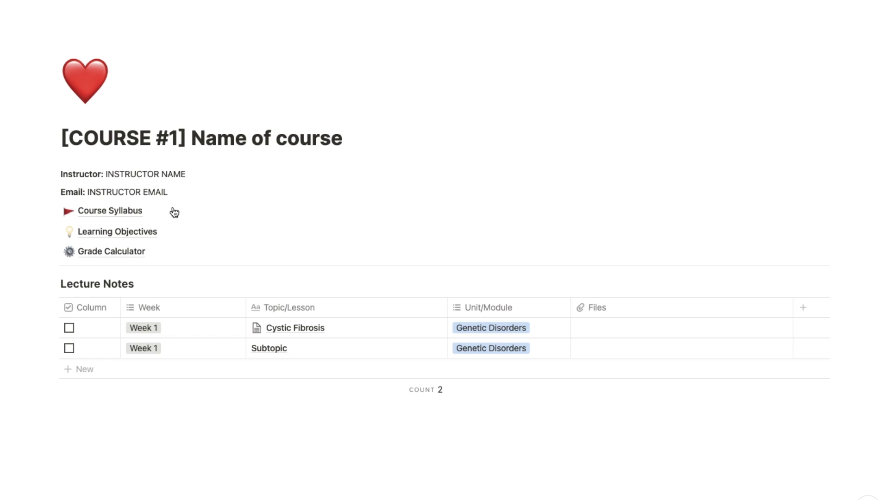
drag(342, 138, 68, 136)
text([NURS123] Global Health)
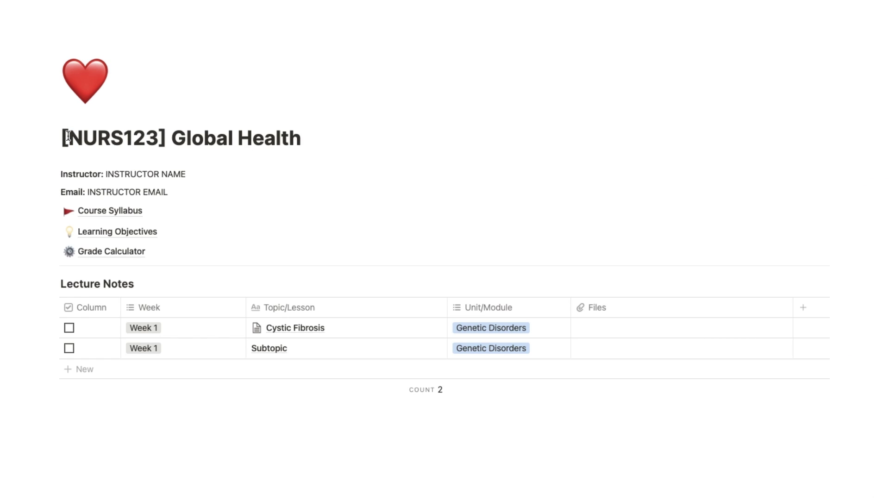
click(123, 139)
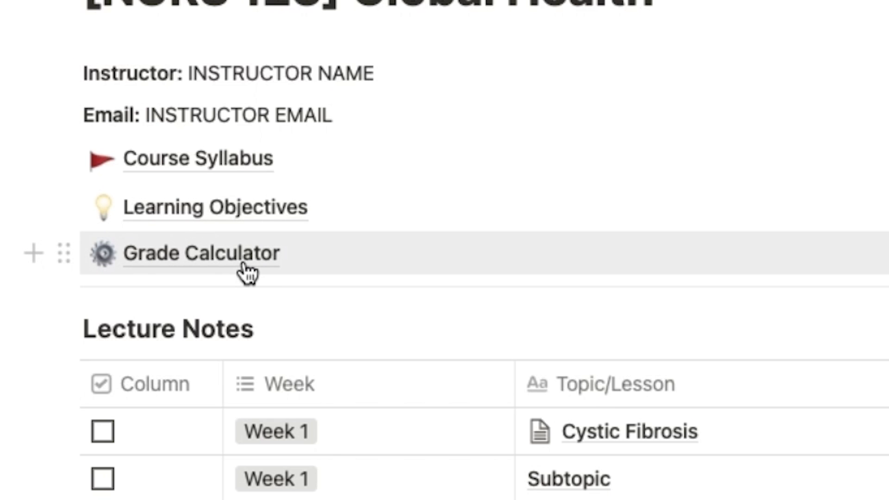
- In the Grade Calculator, add a Participation row weighted at 5%
click(248, 273)
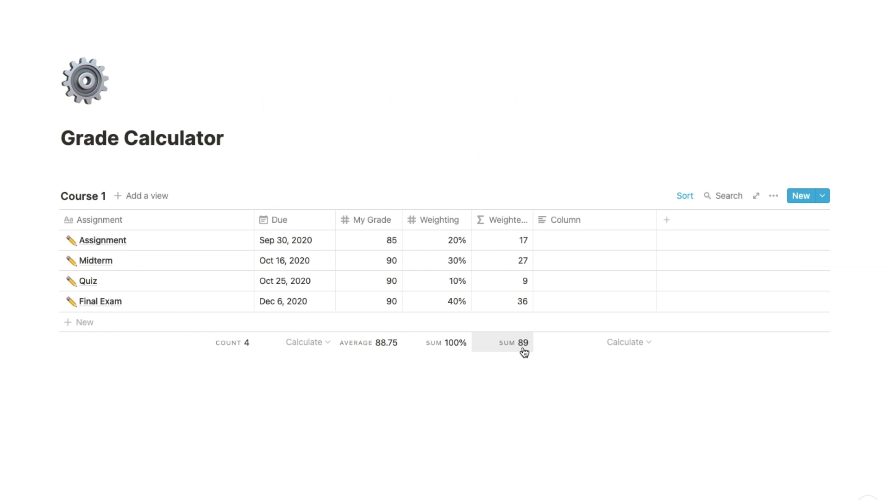
click(178, 322)
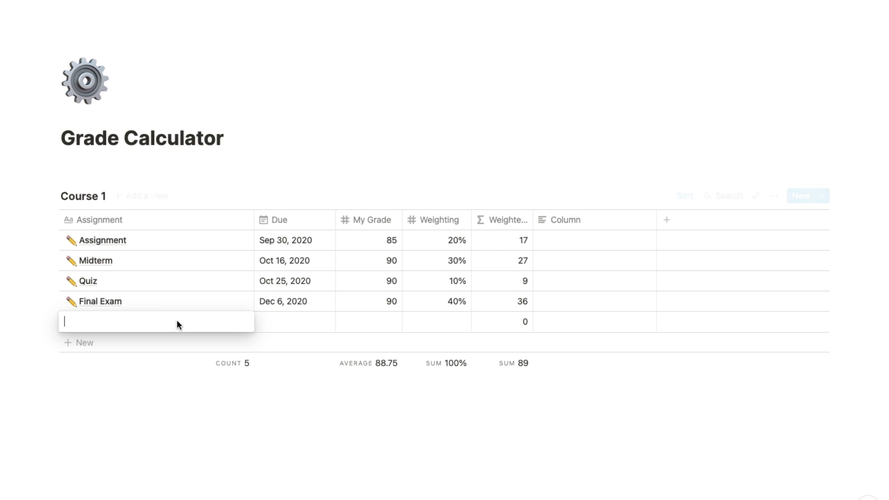
text(Participation)
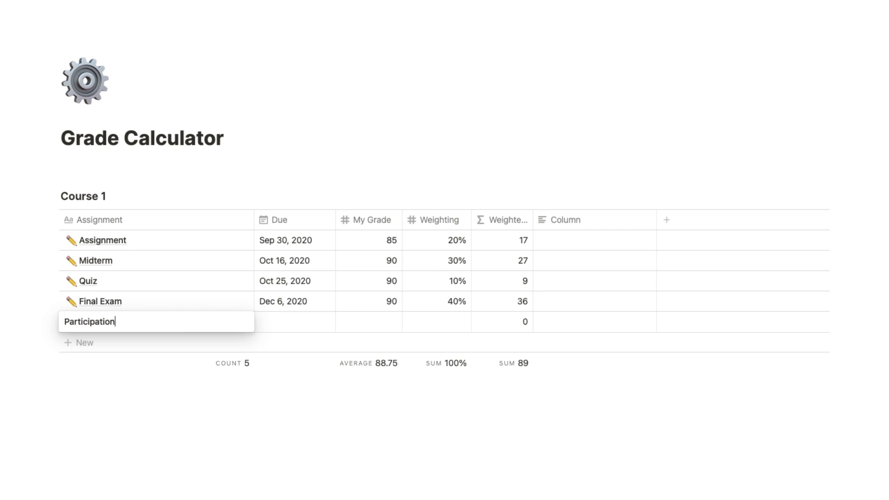
click(368, 321)
click(436, 321)
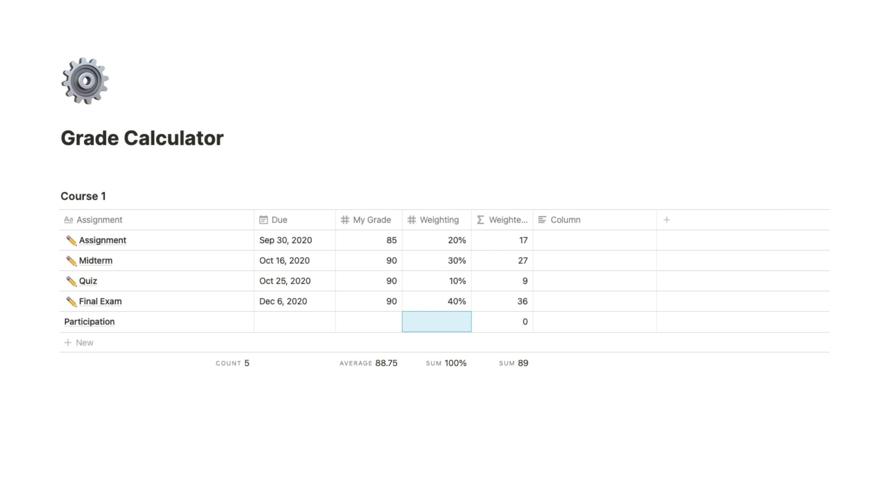
text(5)
key(Return)
- Change the Final Exam weighting to 35%
click(456, 301)
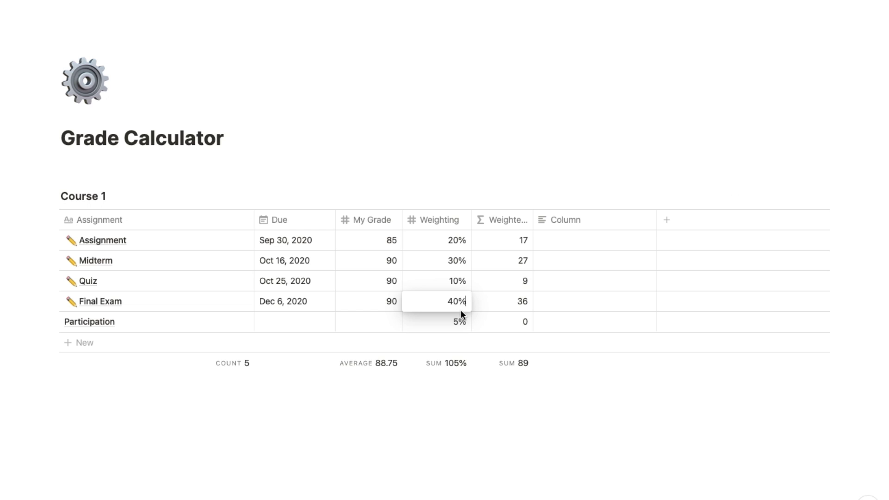
text(25)
key(BackSpace)
key(BackSpace)
text(35)
key(Return)
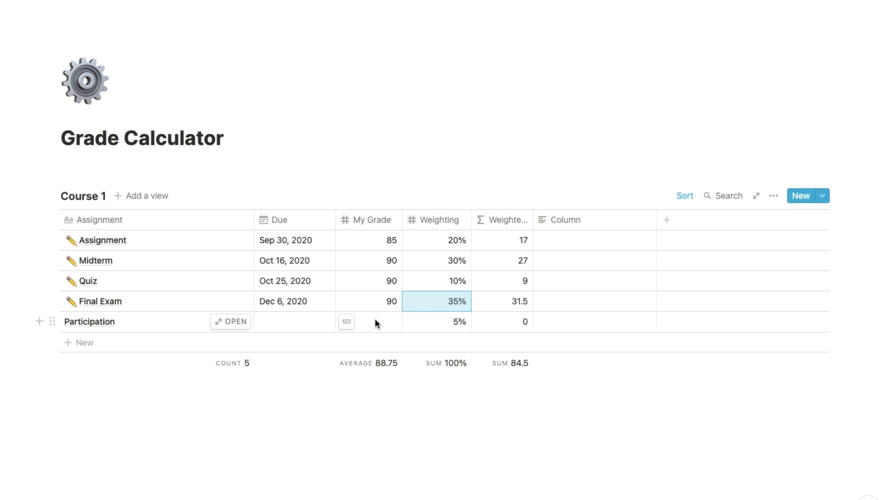
- Give Participation a grade of 100 and go back to the [NURS 123] Global Health page
click(375, 322)
text(100)
key(Return)
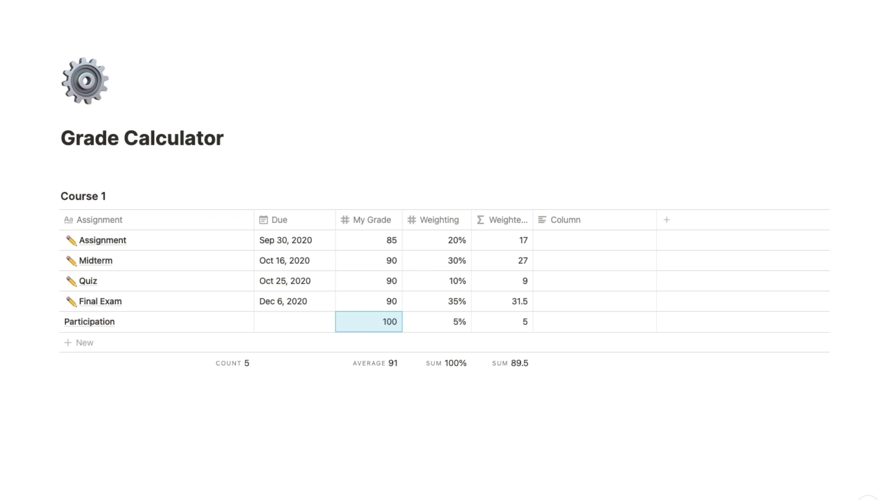
key(super+bracketleft)
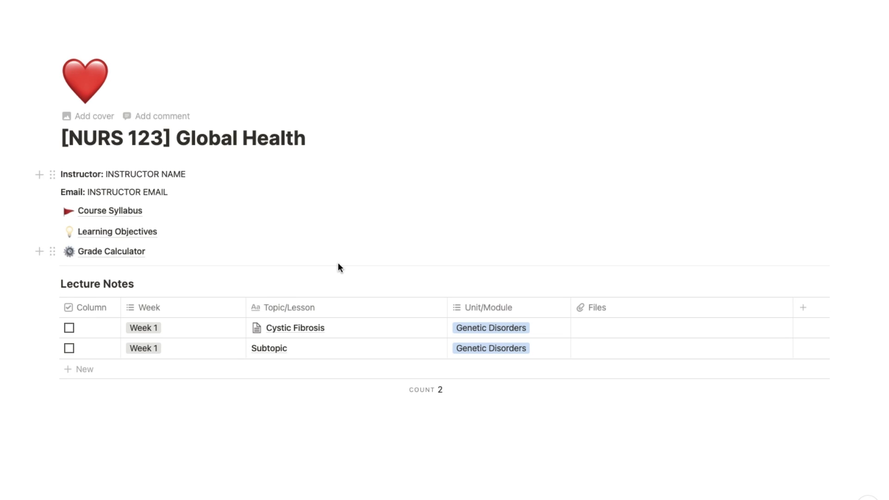
- Preview the Cystic Fibrosis lecture note, then close it
scroll(338, 267, down, 1)
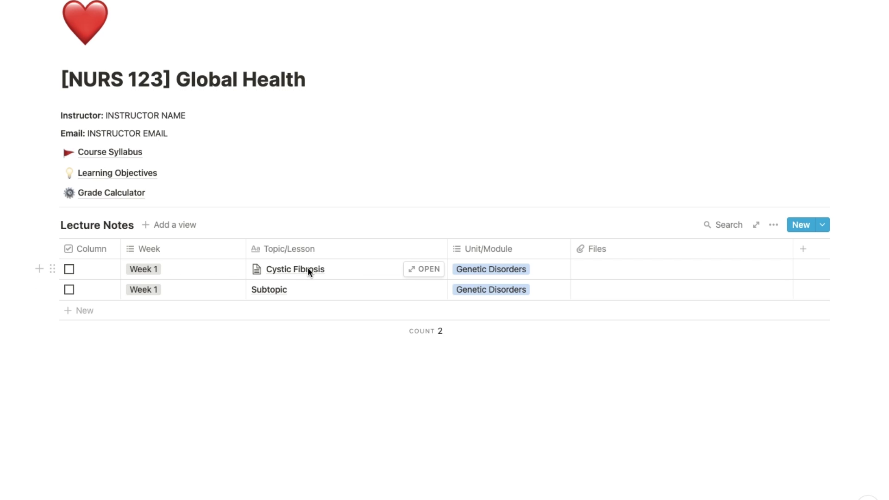
click(425, 269)
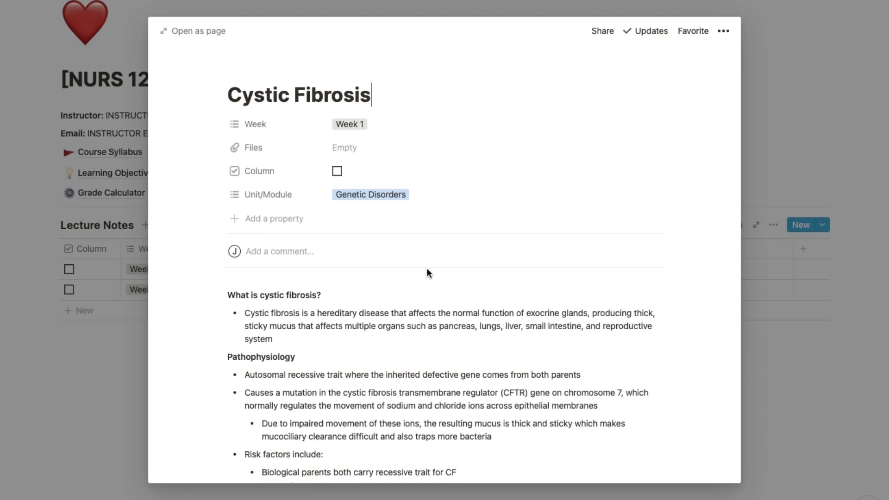
scroll(427, 270, down, 15)
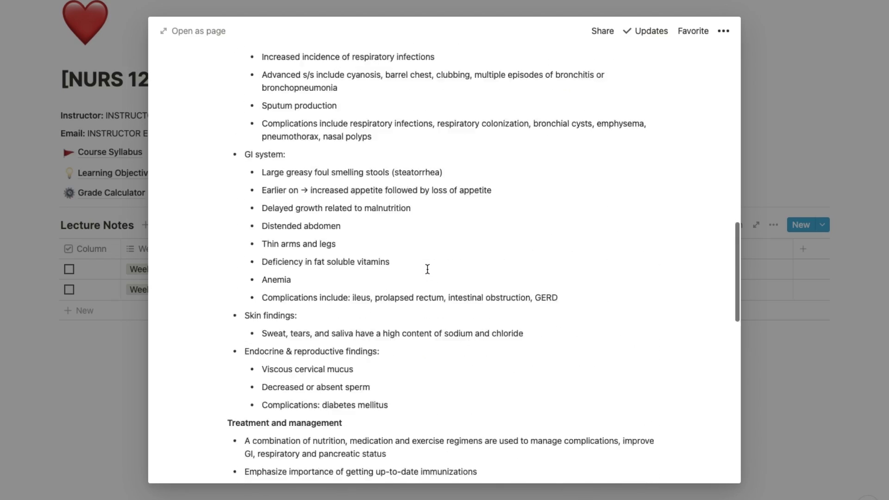
scroll(427, 269, down, 8)
scroll(428, 270, up, 20)
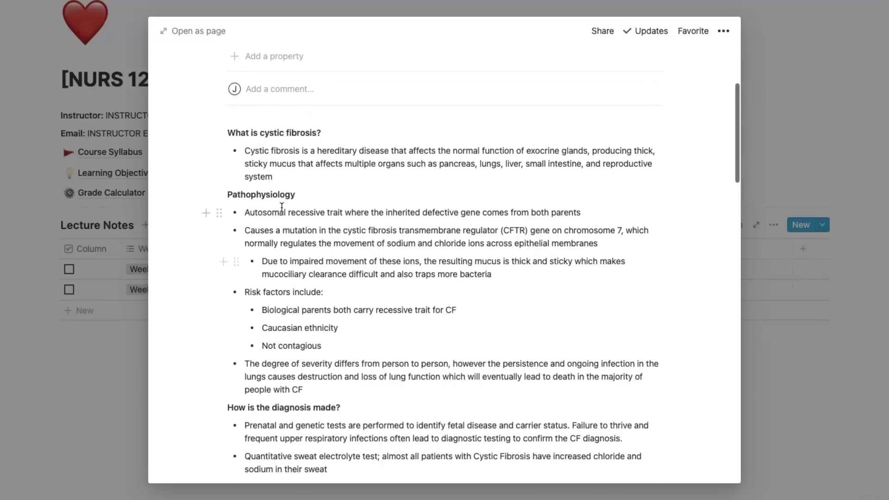
key(Escape)
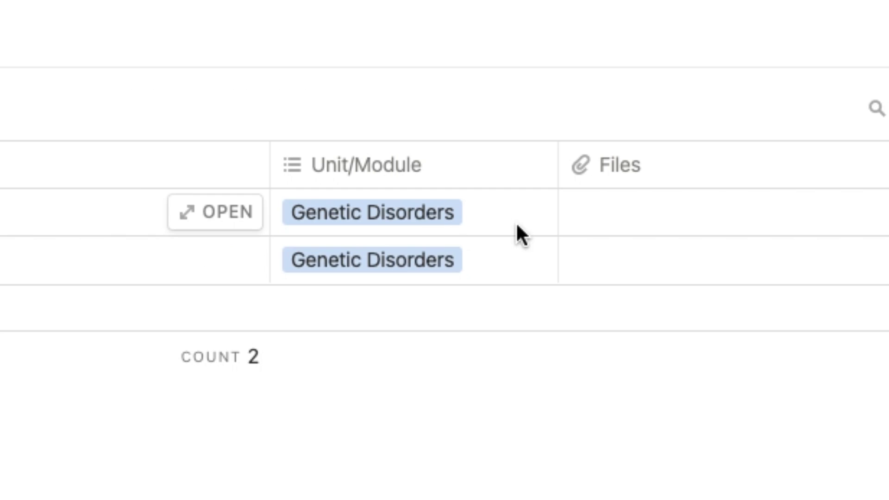
- Create a Cardiac Diseases Unit/Module option, then remove that tag from the Cystic Fibrosis row
click(519, 270)
text(Cardiac )
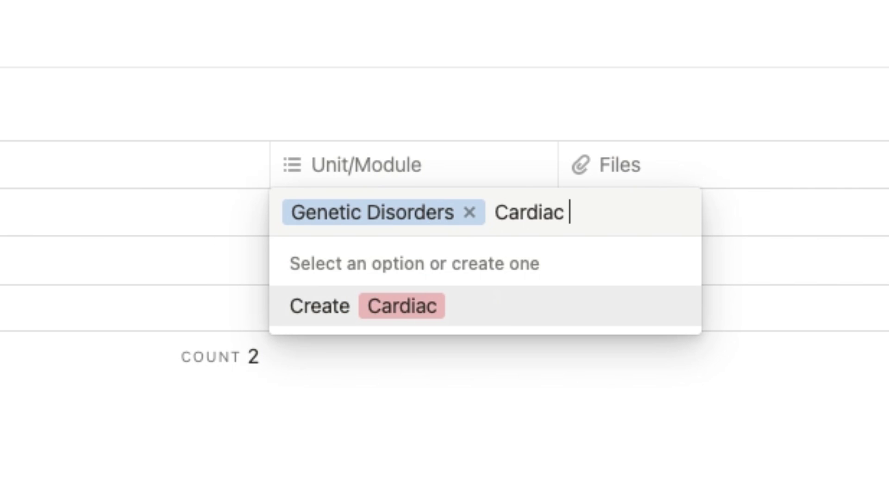
text(Diseases)
key(Return)
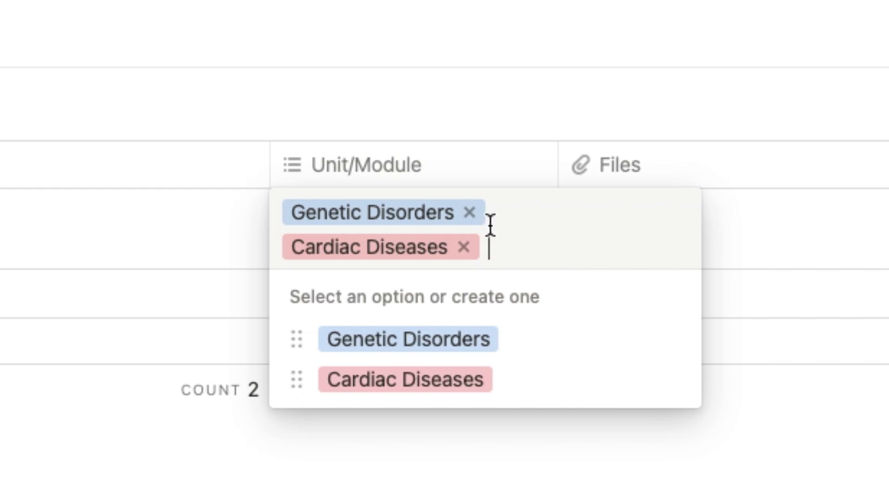
click(463, 247)
- Add a Lecture Notes row: Week 2, topic Cardiomyopathy, Unit/Module Cardiac Diseases
click(155, 307)
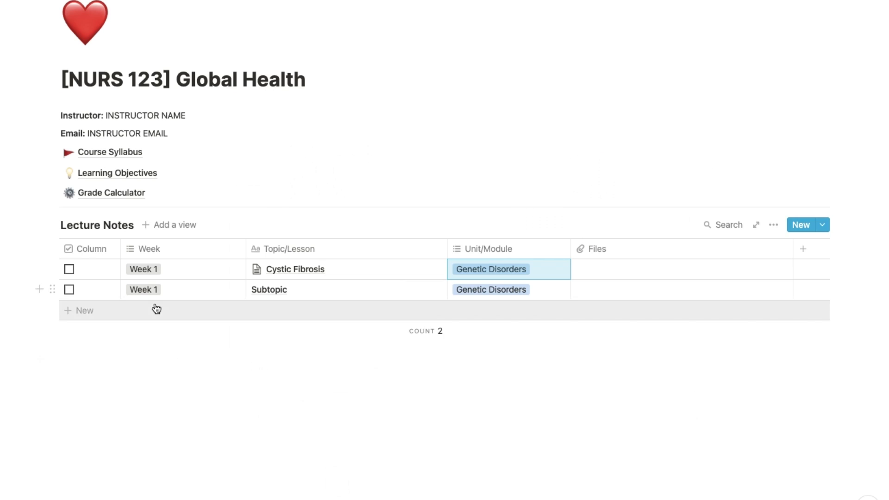
click(154, 307)
click(155, 309)
text(Week 2)
key(Return)
click(316, 311)
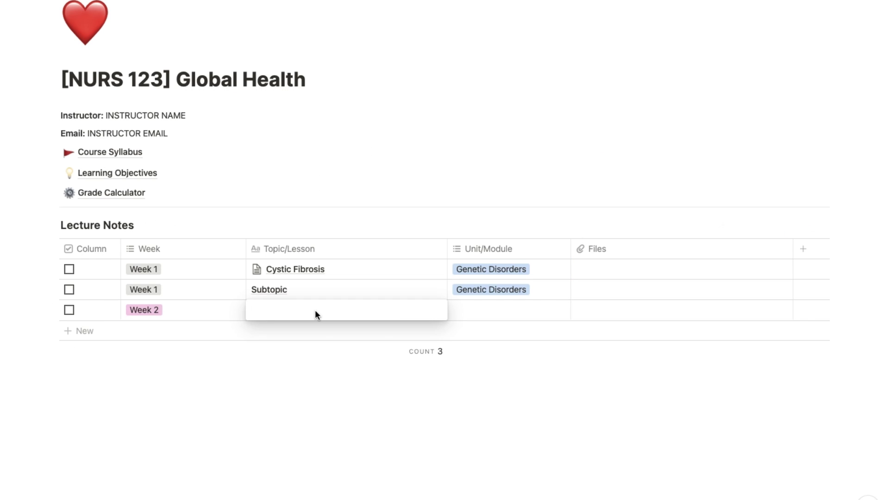
text(Cardiomyopathy)
click(479, 313)
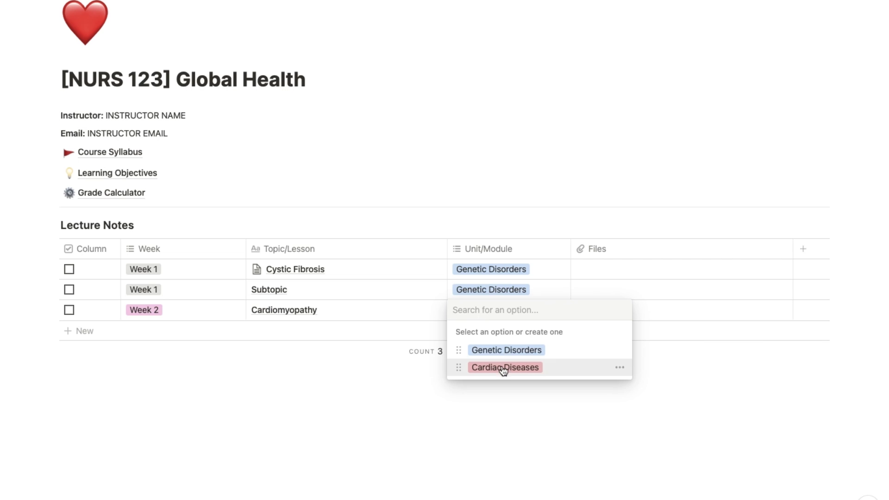
click(504, 369)
click(376, 377)
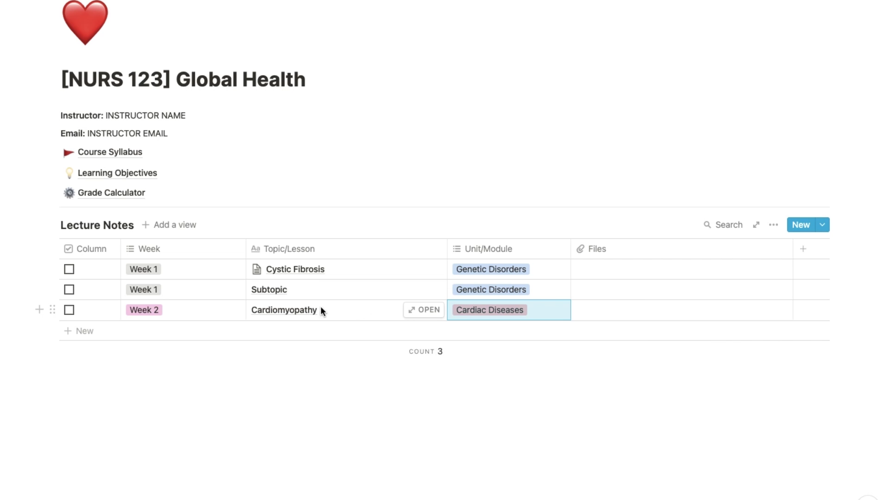
- Add the line 'Put notes here!' to the Cardiomyopathy page body and close it
click(419, 310)
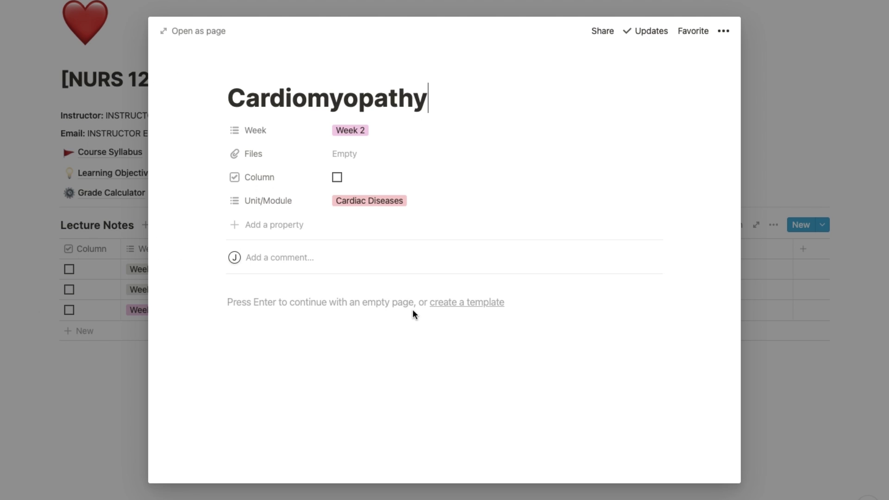
click(300, 306)
text(Put notes here!)
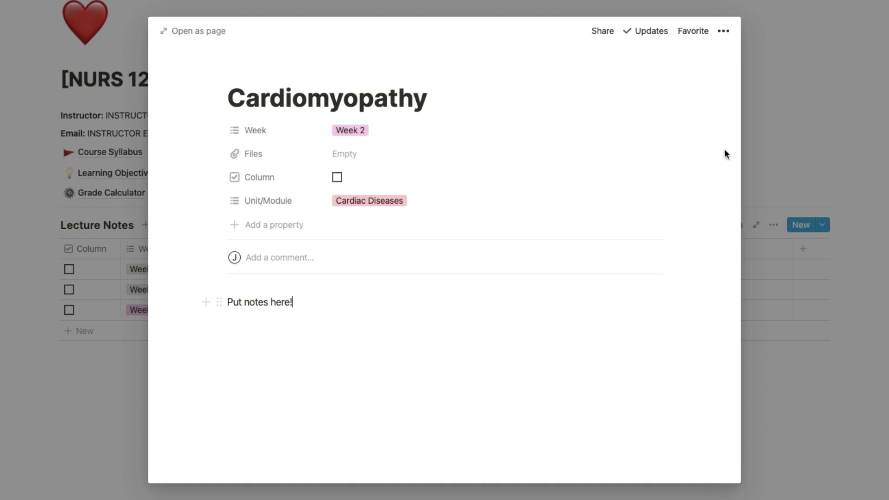
click(807, 168)
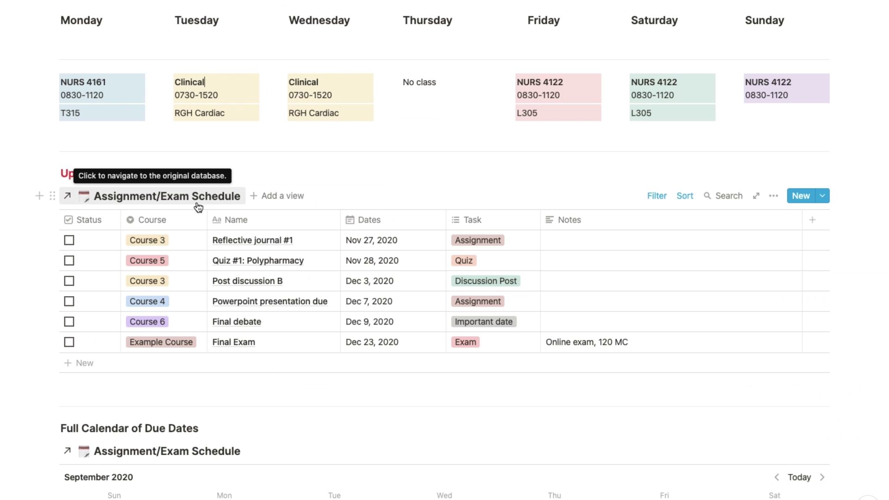
- Change the due-date table's second filter rule to The next week
click(655, 199)
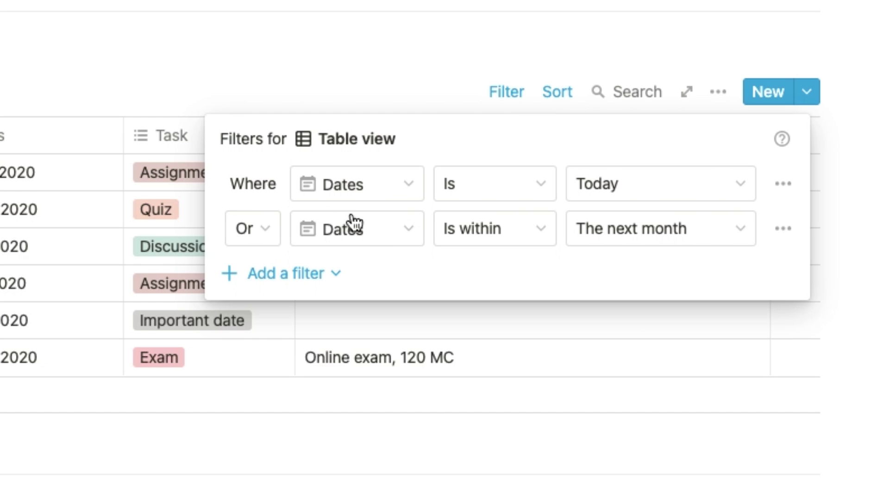
click(593, 237)
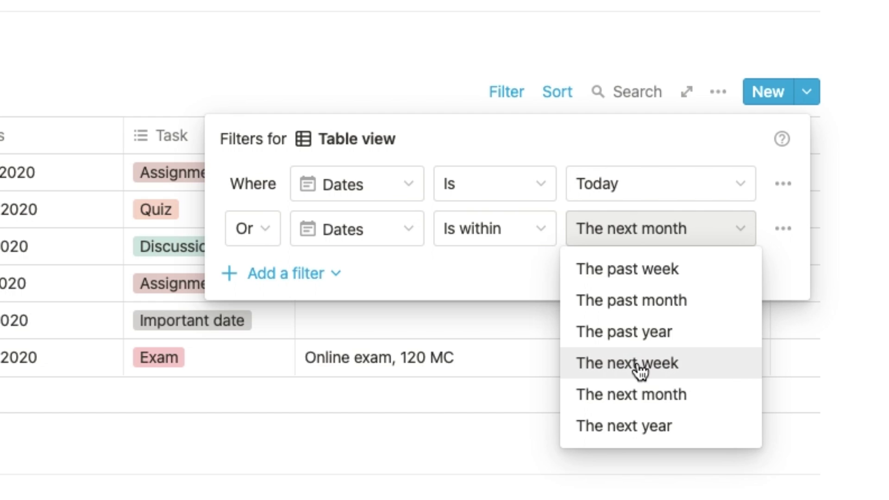
click(639, 366)
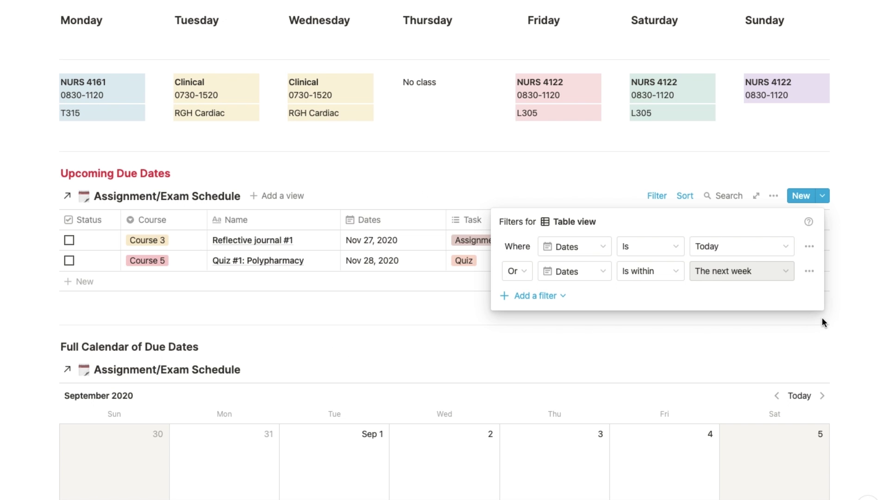
click(823, 320)
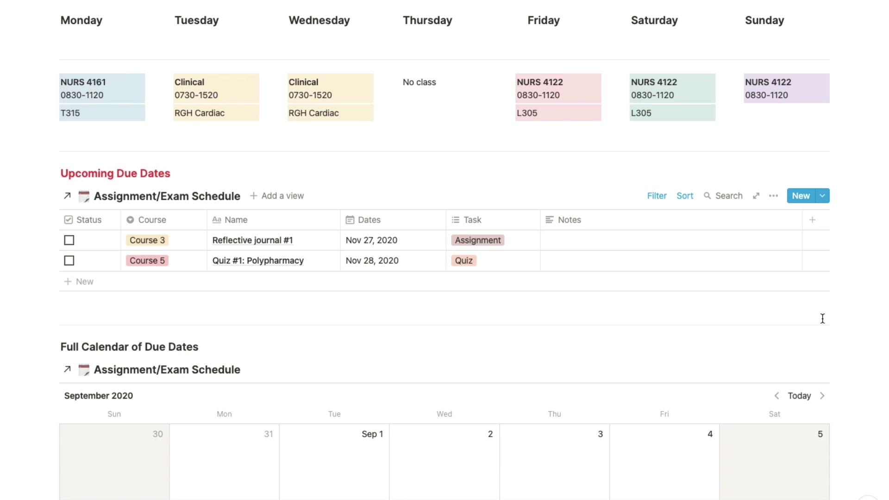
- Move the Full Calendar of Due Dates forward two months to November 2020
scroll(822, 318, down, 8)
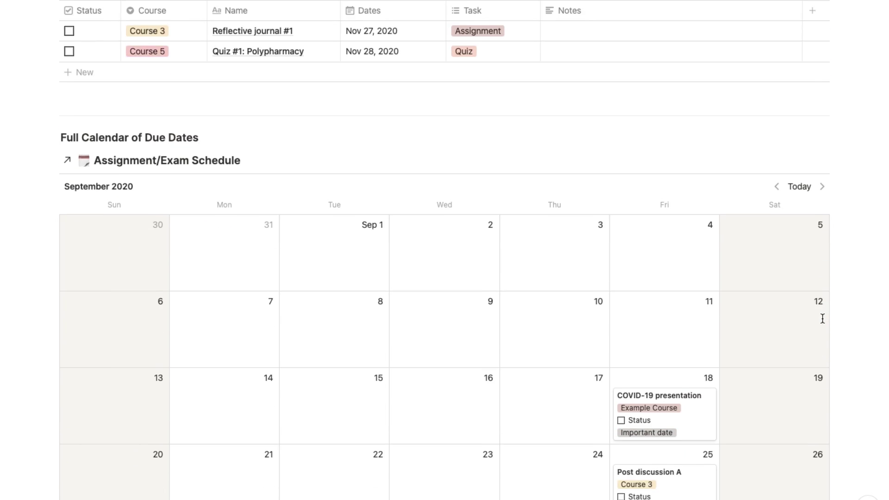
scroll(822, 318, down, 2)
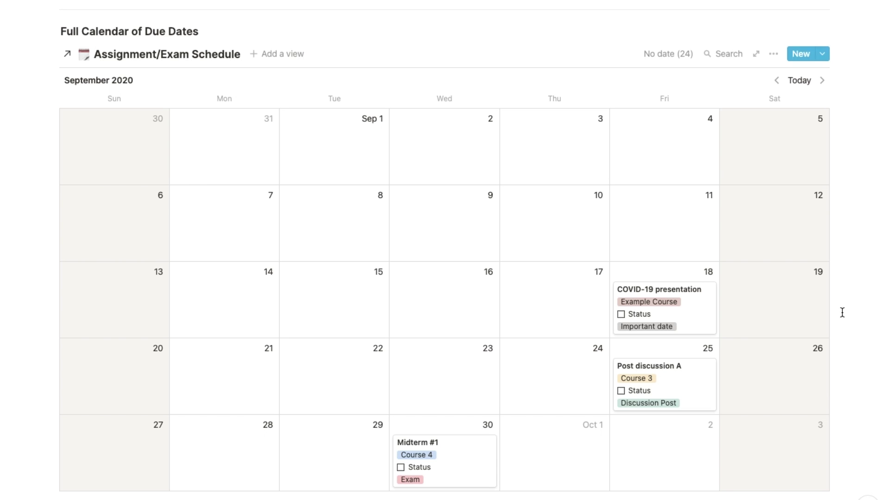
click(821, 81)
click(820, 82)
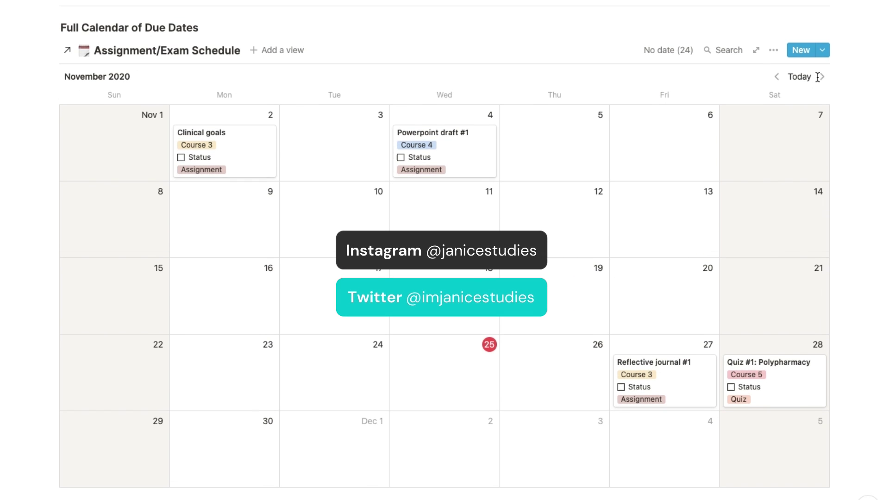
scroll(855, 301, up, 15)
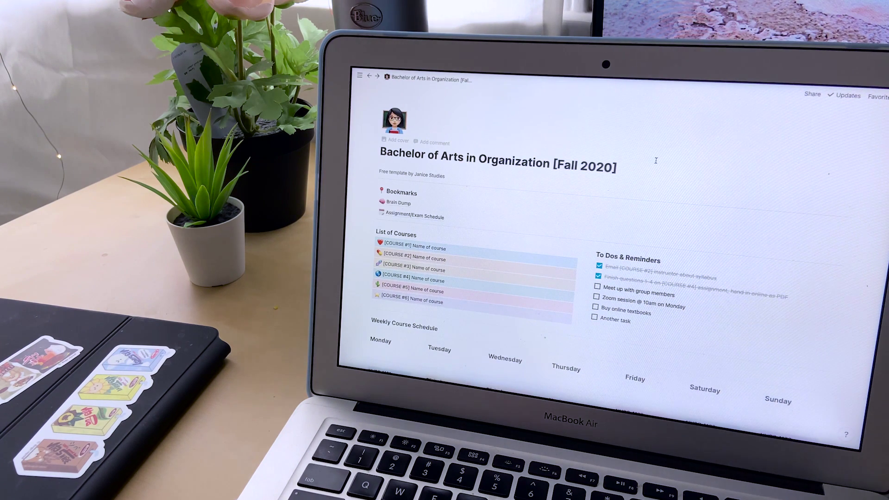
scroll(655, 160, down, 8)
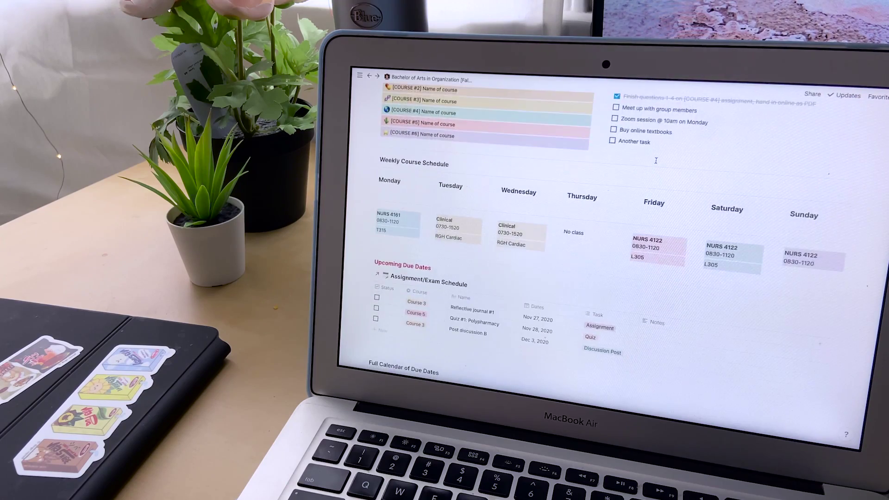
scroll(656, 161, down, 5)
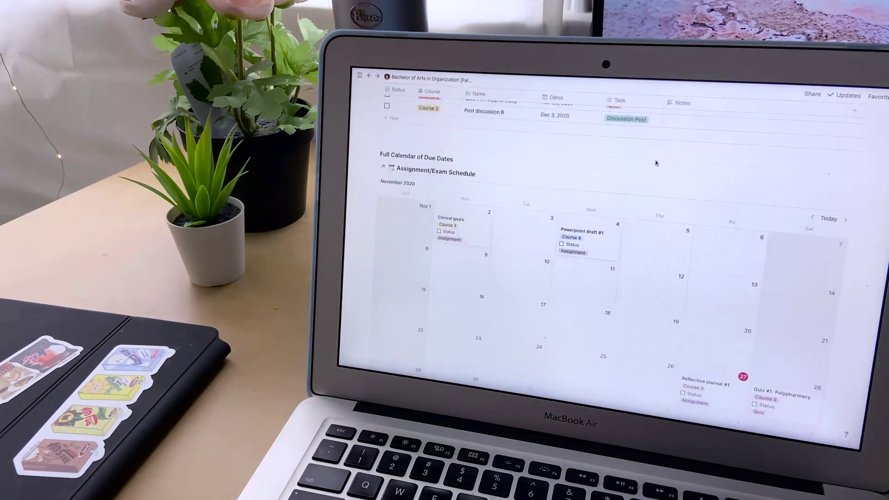
scroll(656, 163, down, 5)
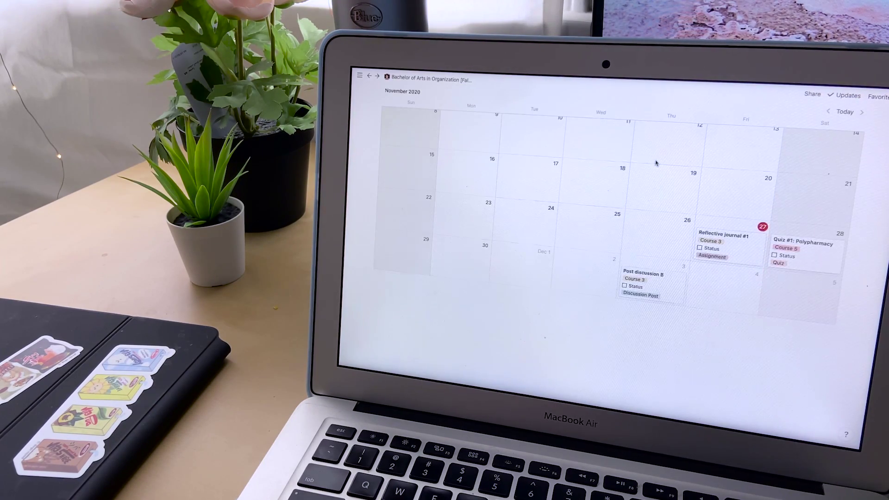